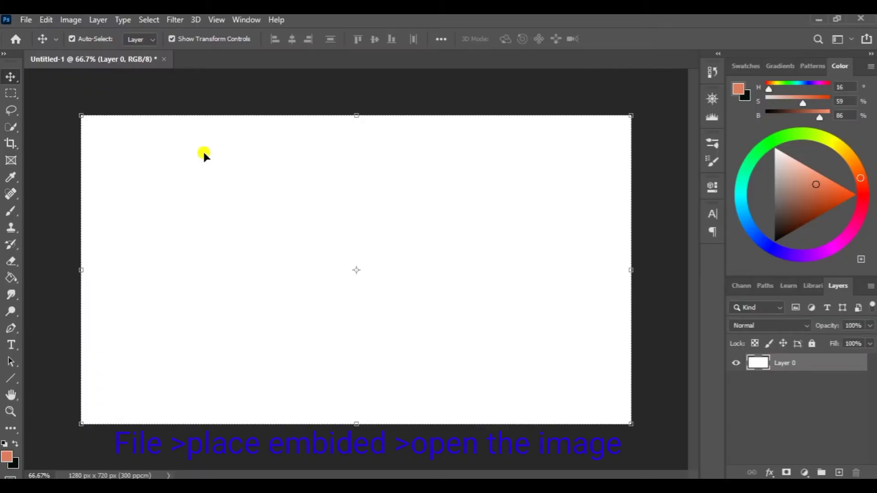
Place pexels-jasmin-chew-10414221 as an embedded layer, scaled up to fill the canvas height.
left_click(25, 21)
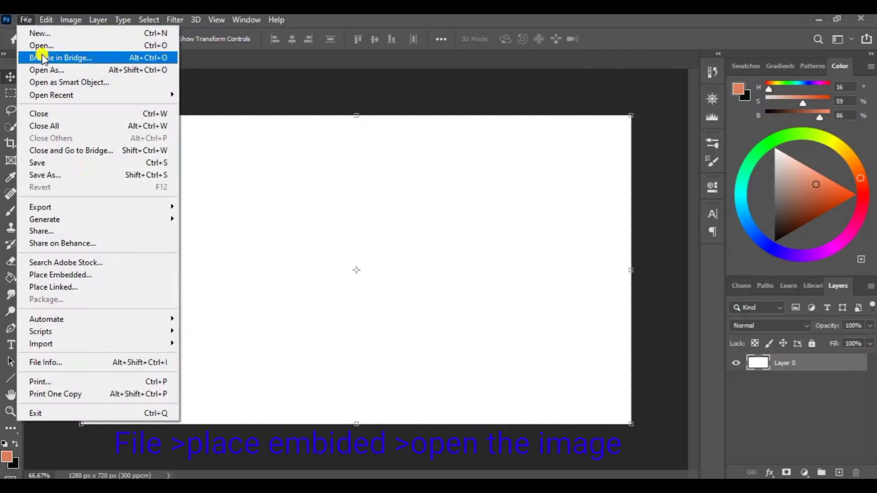
left_click(80, 275)
left_click(134, 192)
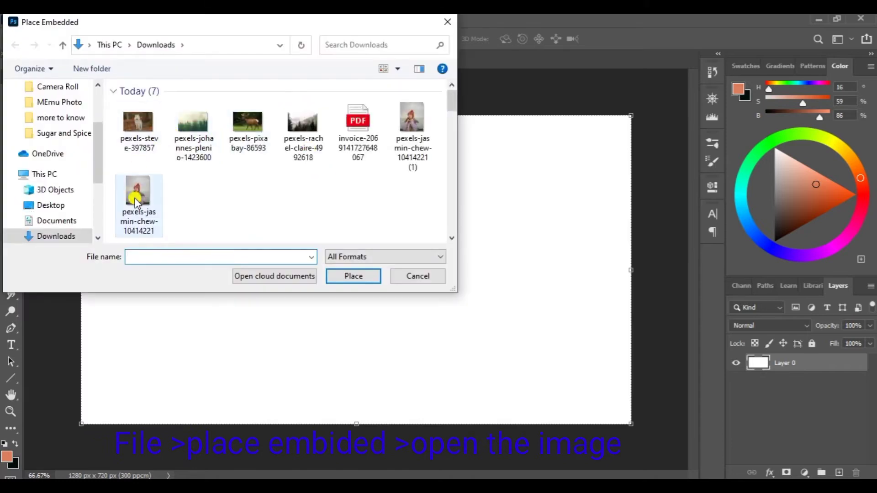
left_click(349, 273)
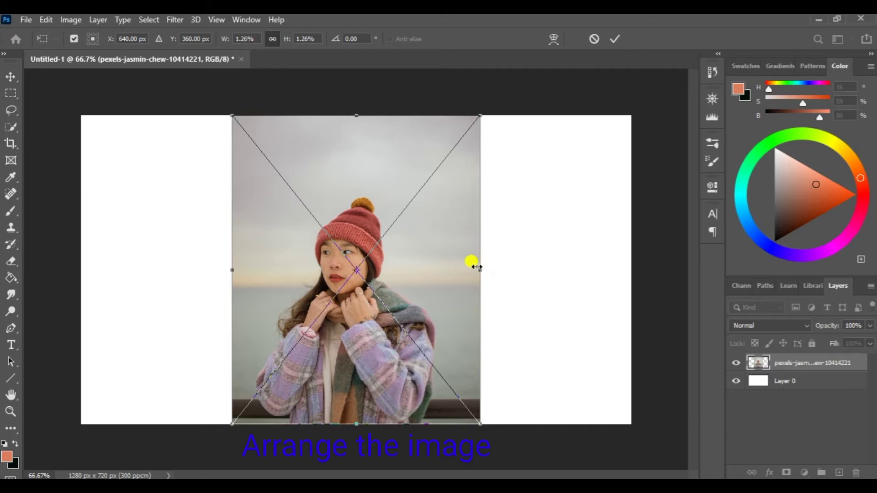
left_click_drag(476, 267, 544, 256)
left_click_drag(413, 333, 390, 305)
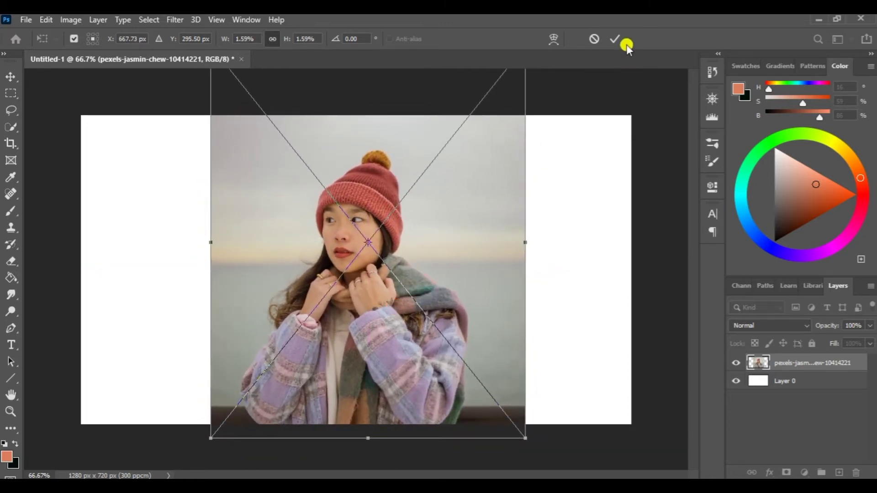
left_click(616, 39)
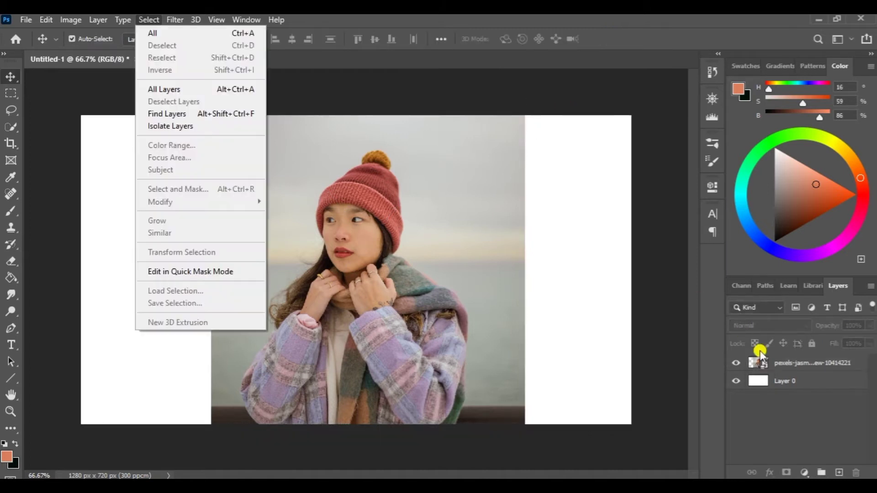
Select the woman with Select > Subject.
left_click(764, 360, "ctrl")
left_click(154, 20)
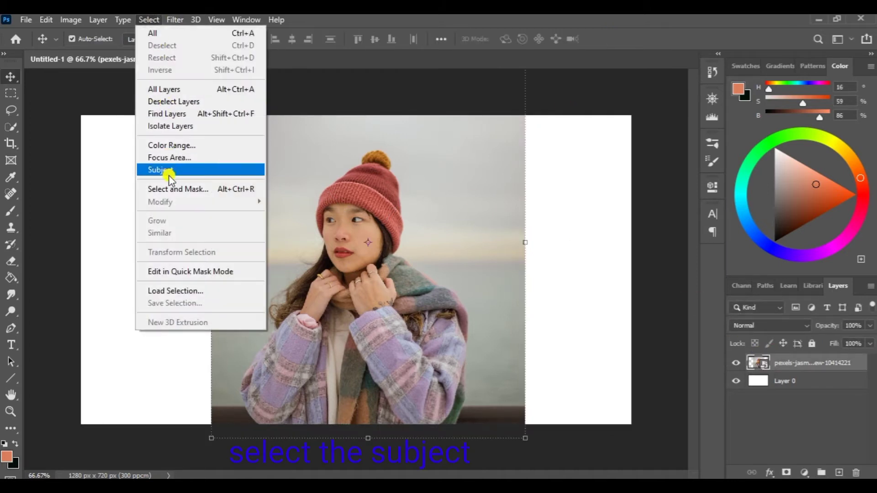
left_click(169, 173)
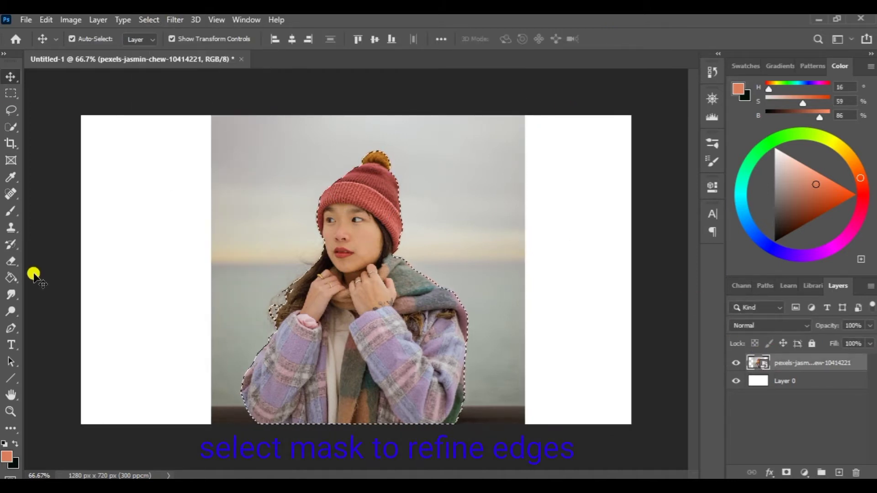
Refine the selection's hair and coat edges in Select and Mask with a 4 px radius.
left_click(11, 127)
left_click(423, 40)
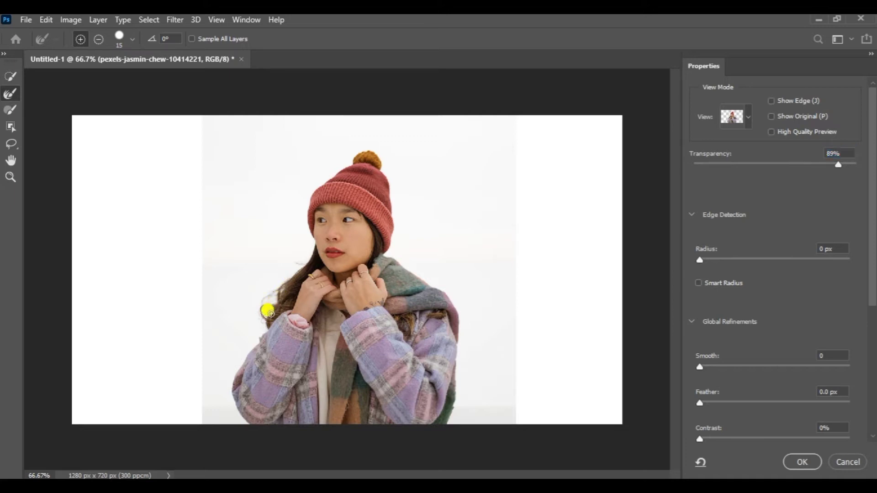
left_click_drag(269, 313, 296, 277)
left_click_drag(266, 330, 322, 266)
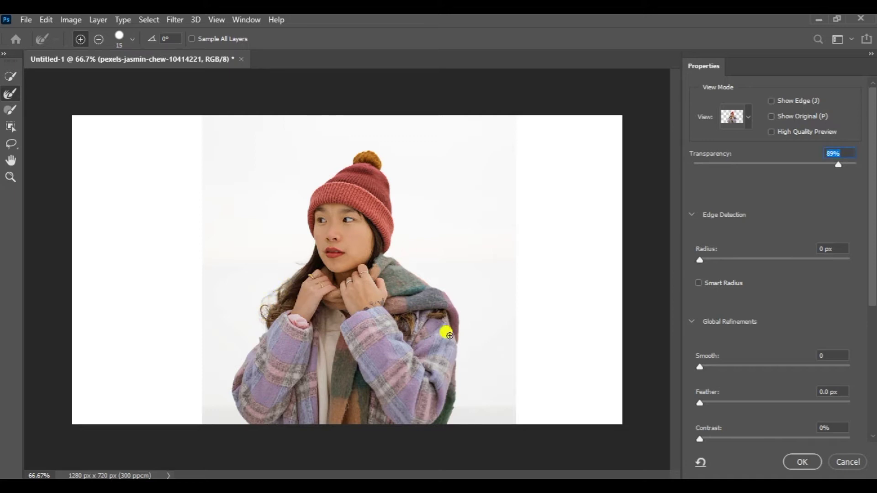
left_click_drag(455, 379, 449, 427)
left_click_drag(699, 260, 736, 262)
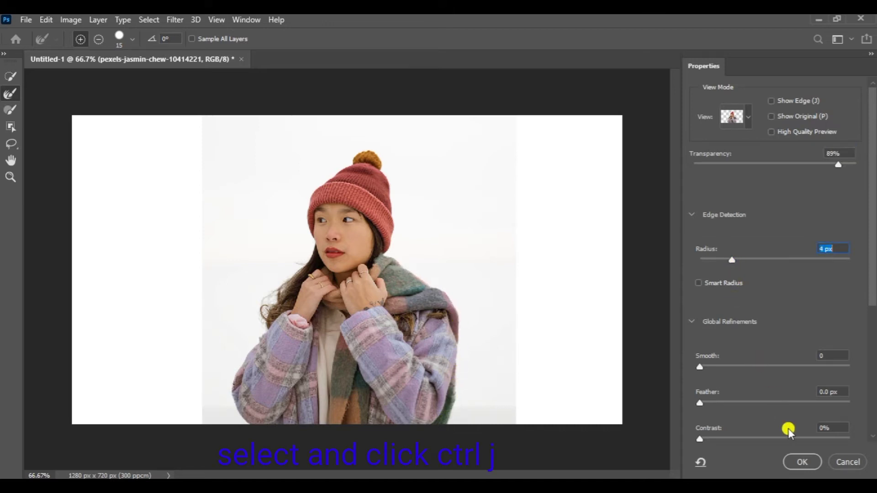
left_click(803, 465)
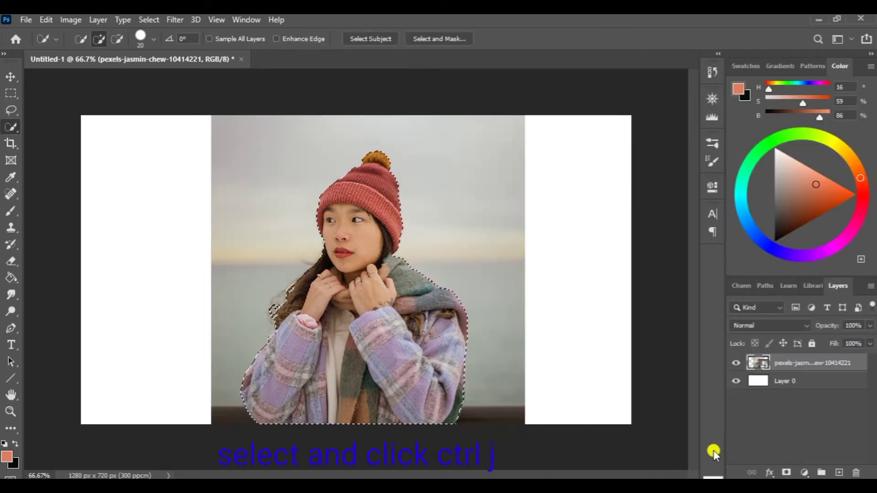
Copy the selected woman to Layer 1 and delete the original photo layer.
key("ctrl+j")
left_click(772, 385)
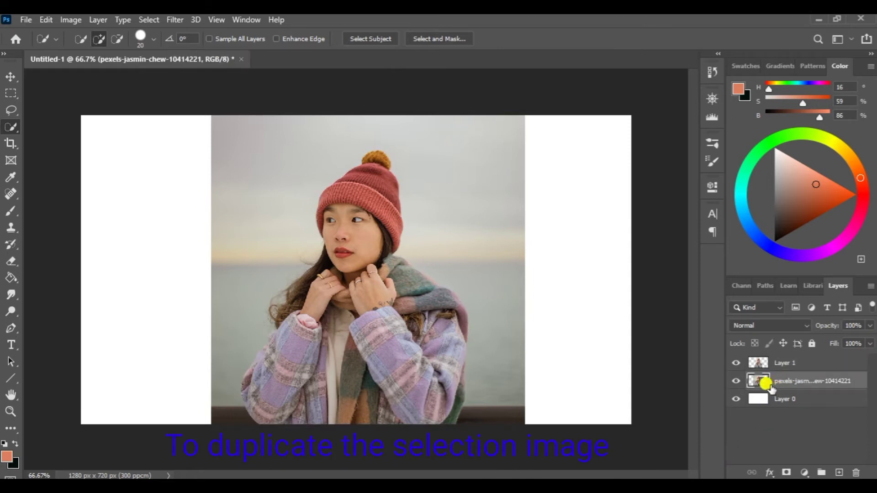
left_click_drag(771, 388, 767, 365)
right_click(774, 384)
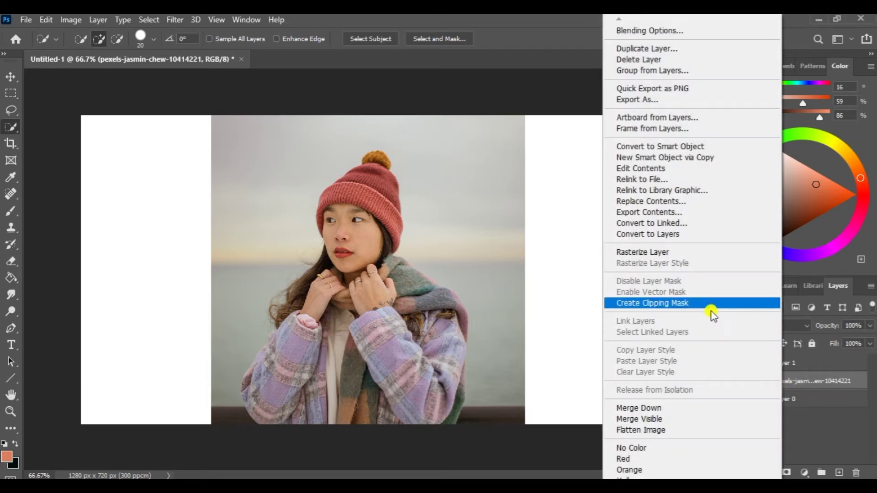
left_click(639, 60)
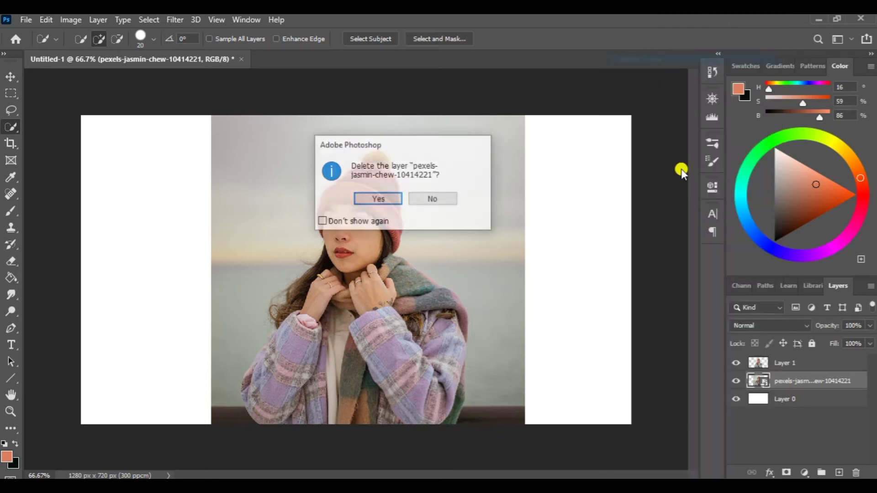
left_click(395, 200)
Desaturate Layer 1 so the woman becomes grayscale.
left_click(770, 363)
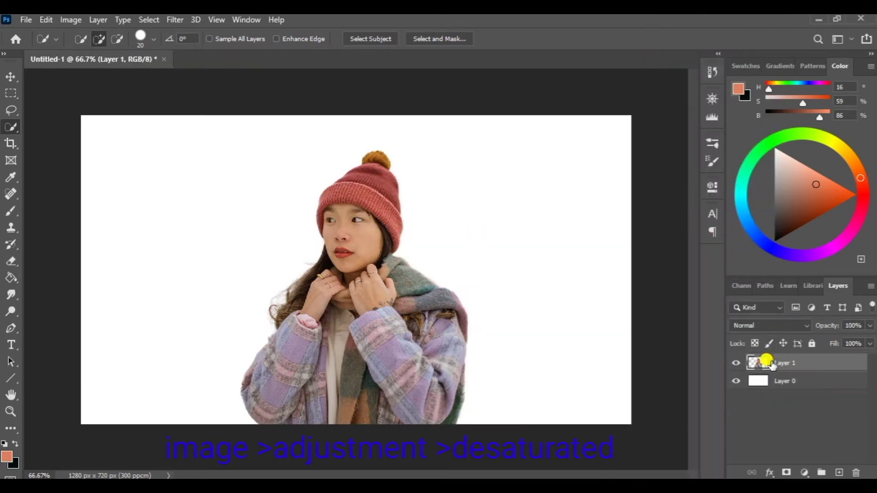
left_click(71, 20)
mouse_move(92, 53)
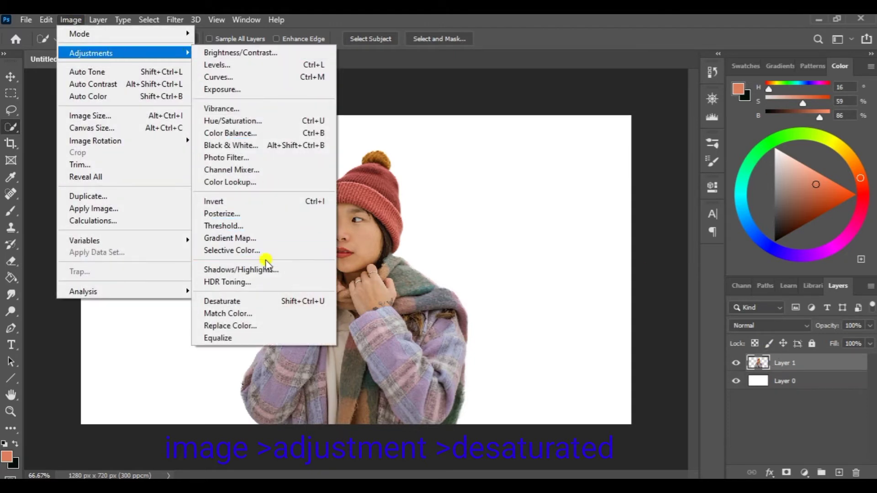
left_click(246, 302)
Place pexels-johannes-plenio-1423600 embedded above the woman and set it to Screen blend.
key("v")
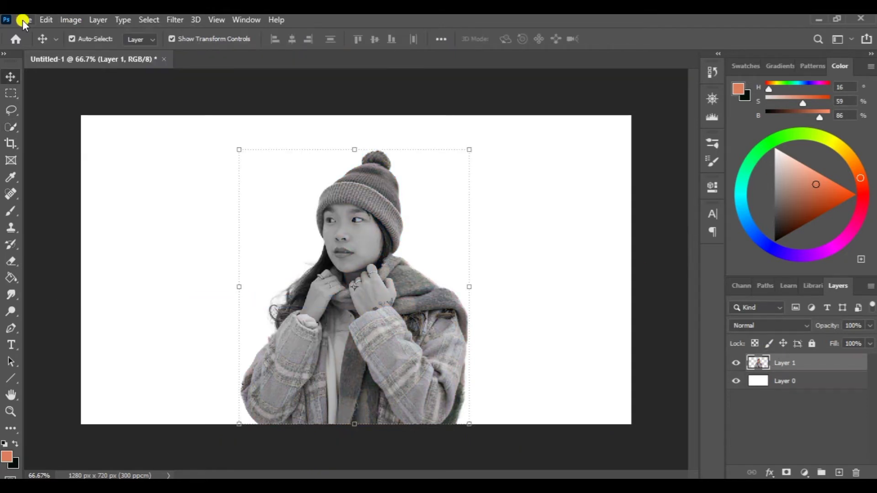
left_click(23, 21)
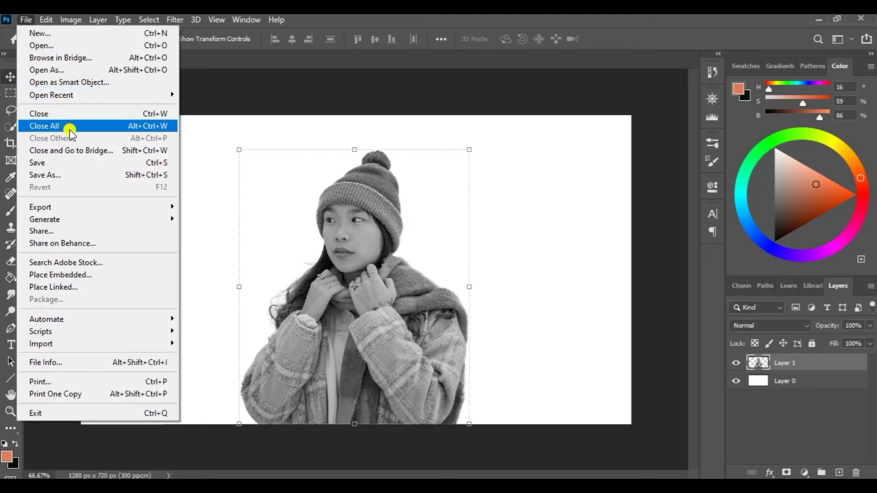
left_click(93, 275)
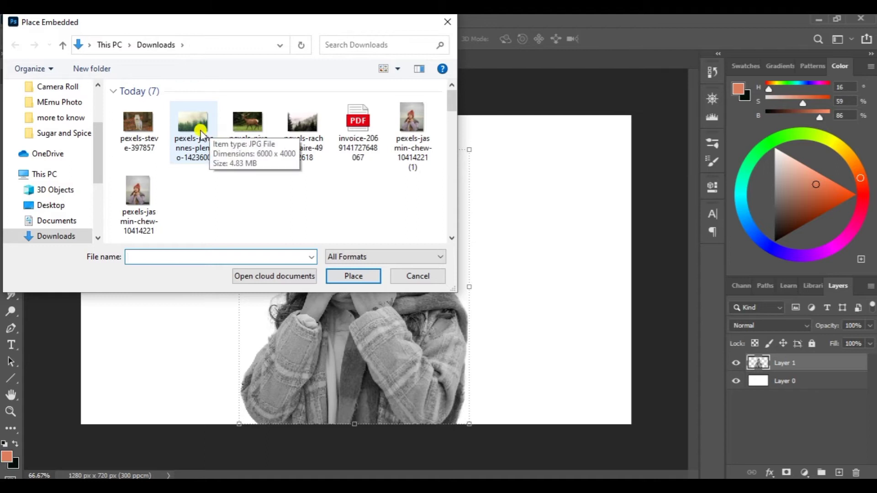
left_click(203, 139)
left_click(366, 285)
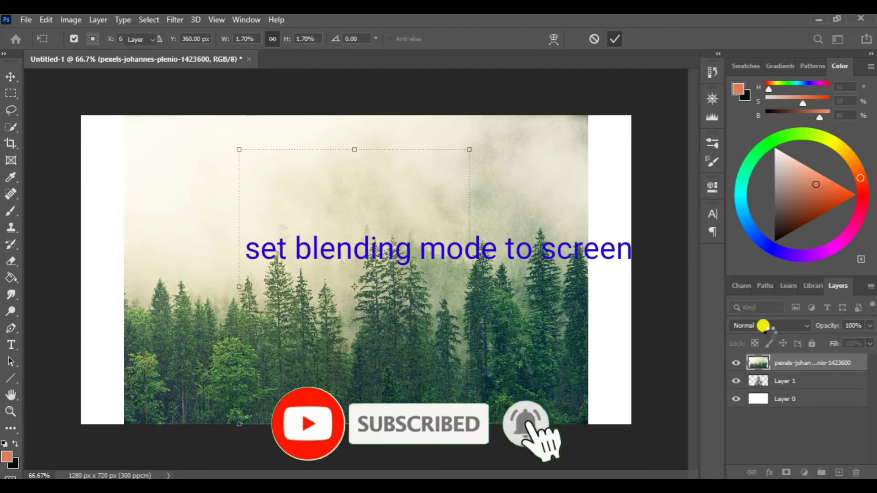
key("Return")
left_click(786, 325)
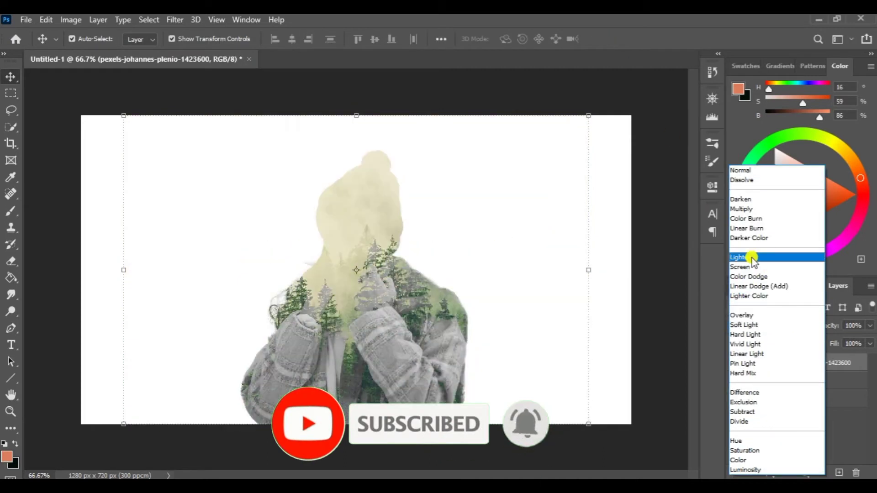
left_click(750, 266)
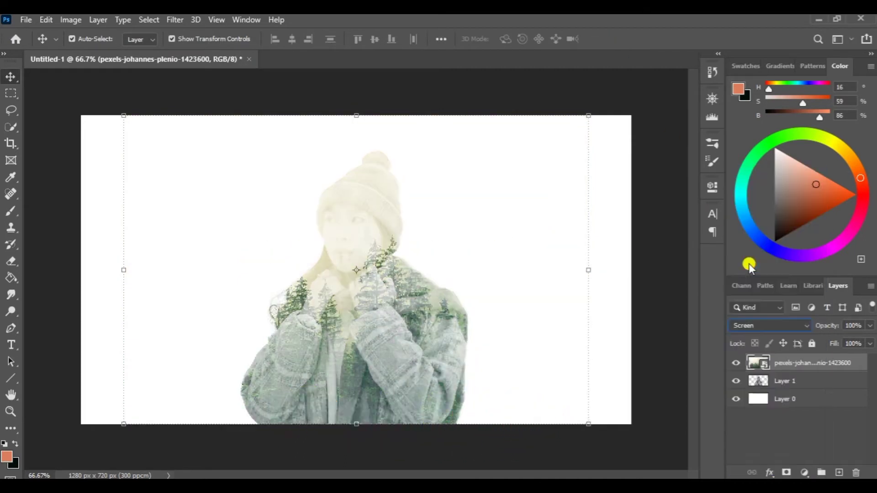
Rotate the forest photo and shift it down and left.
left_click_drag(594, 109, 554, 143)
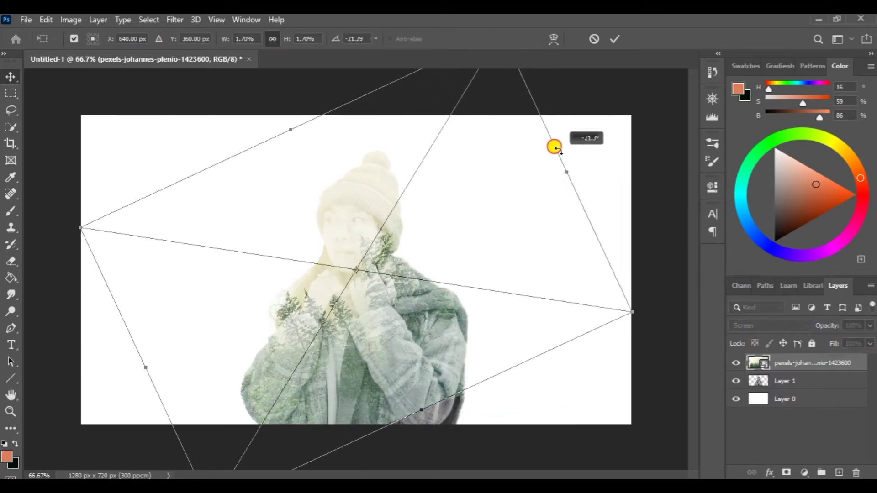
mouse_move(526, 229)
left_mouse_down()
mouse_move(485, 338)
mouse_move(435, 345)
mouse_move(467, 343)
left_mouse_up()
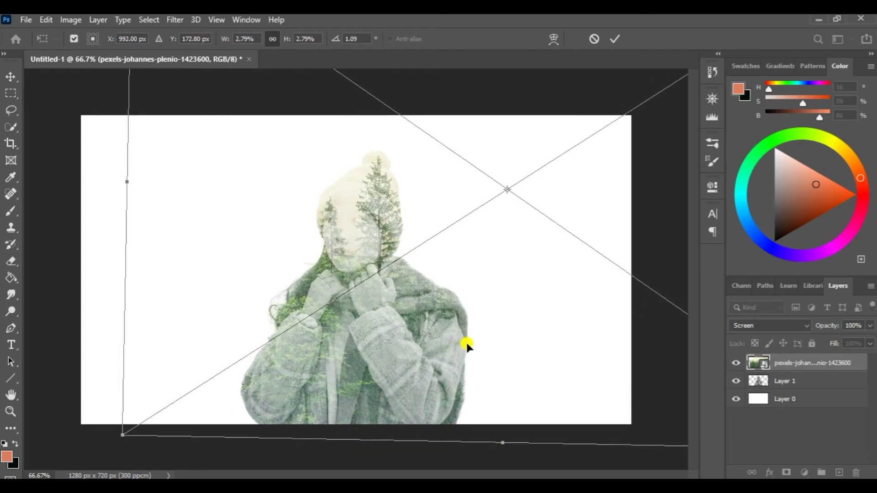
left_click(614, 44)
Return the forest layer to Normal and mask it to Layer 1's silhouette.
left_click(790, 326)
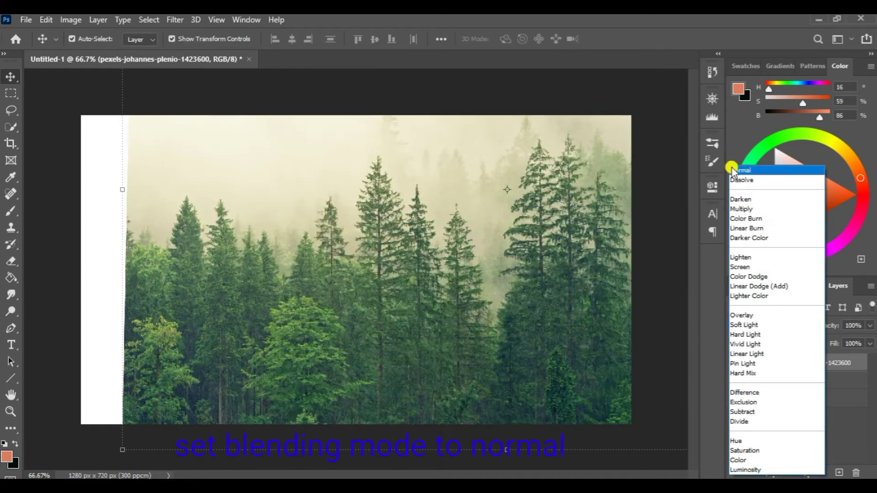
left_click(733, 170)
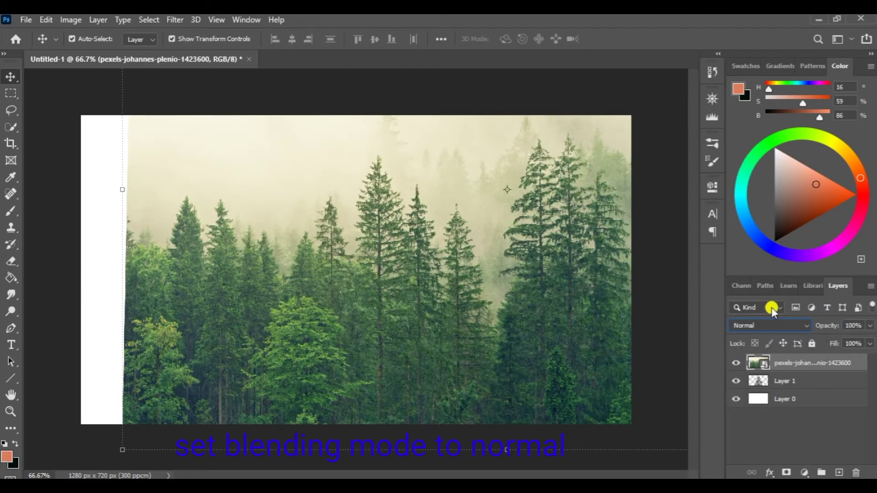
left_click(758, 382, "ctrl")
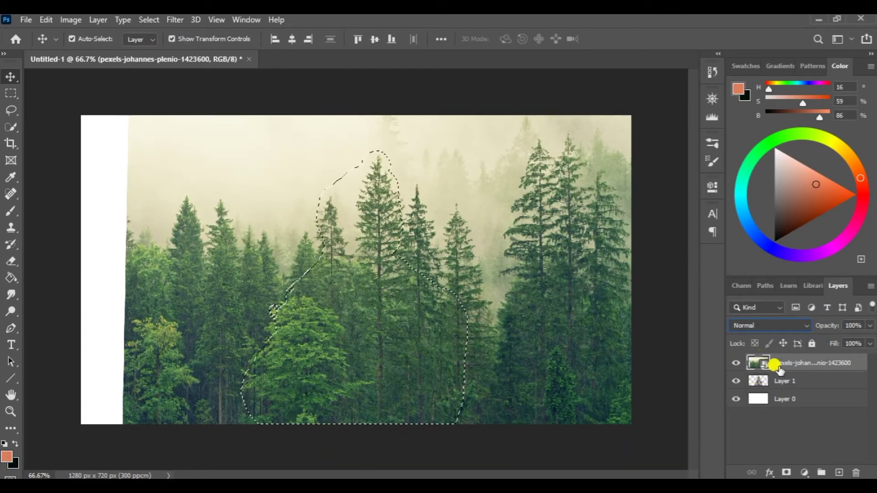
left_click(787, 472)
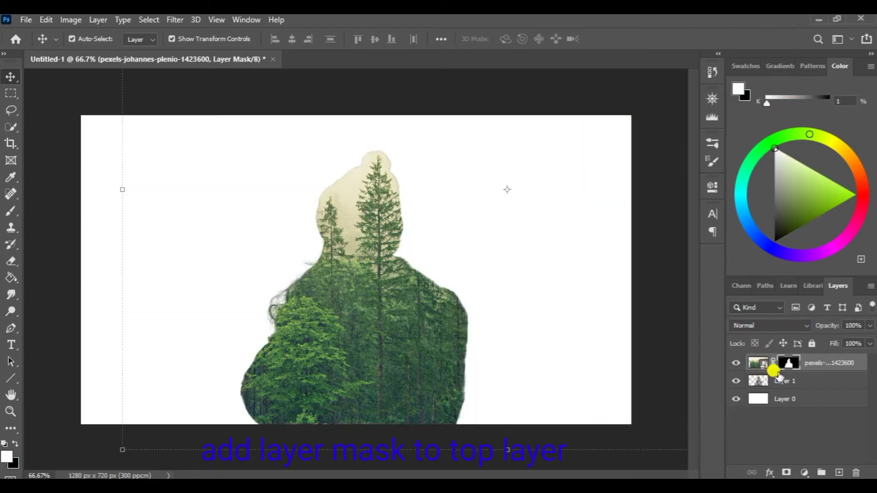
Duplicate Layer 1 and move Layer 1 copy to the top of the stack.
left_click(759, 383)
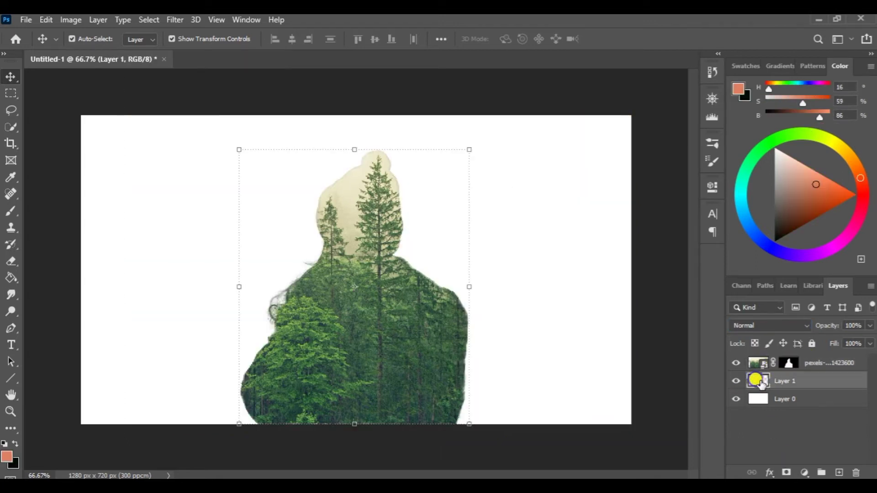
right_click(757, 382)
left_click(785, 387)
right_click(786, 386)
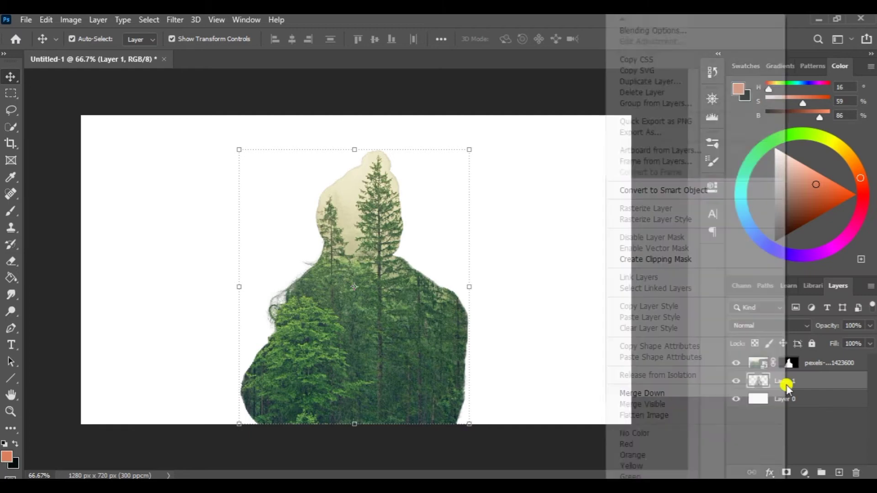
left_click(654, 82)
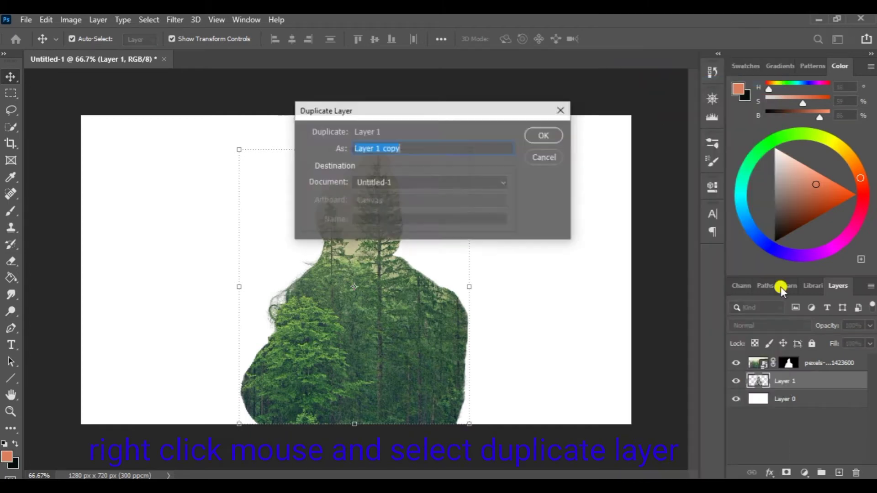
left_click(547, 135)
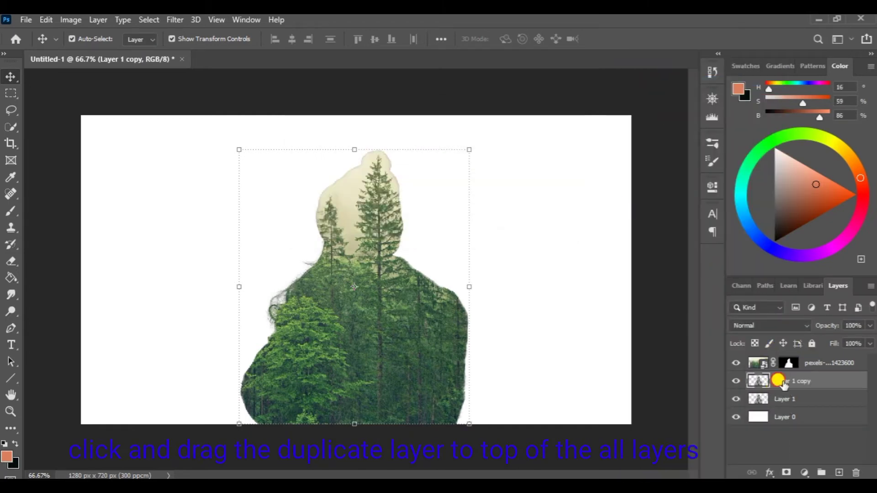
left_click_drag(784, 385, 779, 359)
Set Layer 1 copy to Soft Light blending at 42% opacity.
left_click(805, 322)
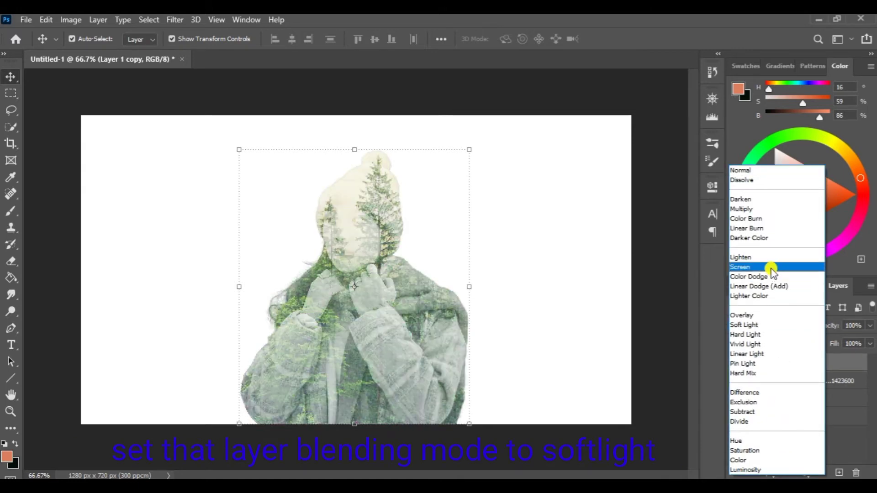
left_click(763, 328)
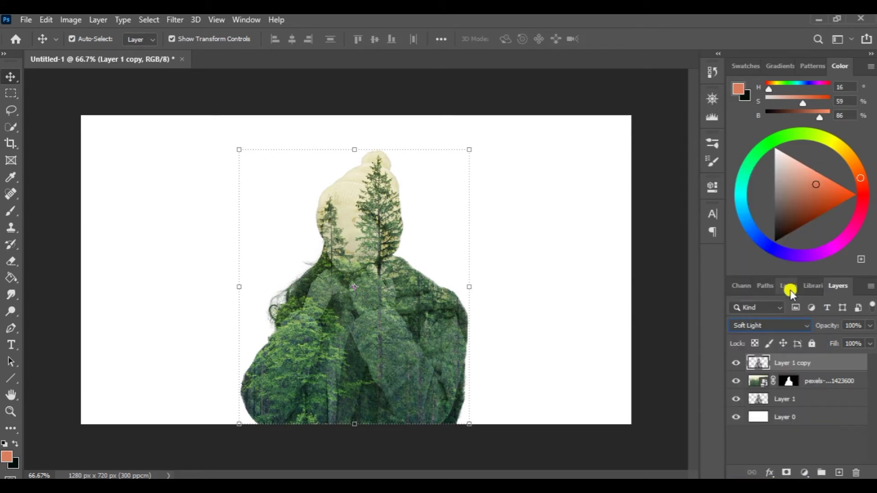
left_click(868, 326)
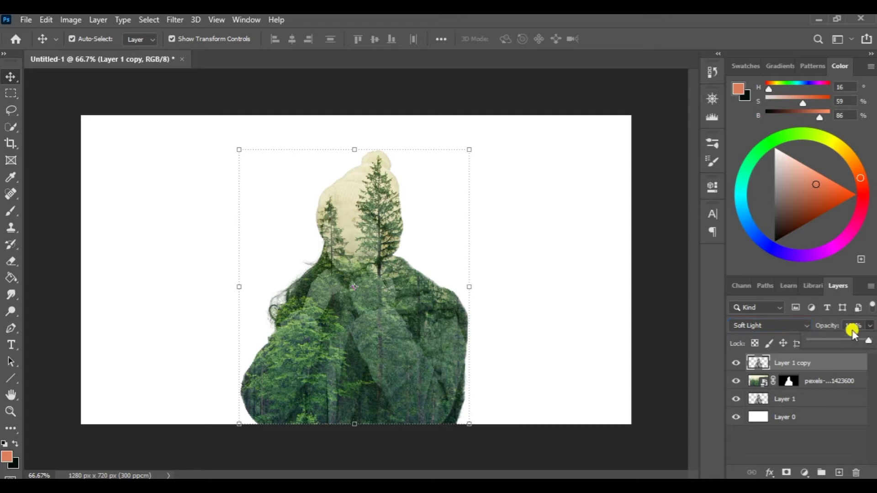
left_click_drag(848, 341, 844, 342)
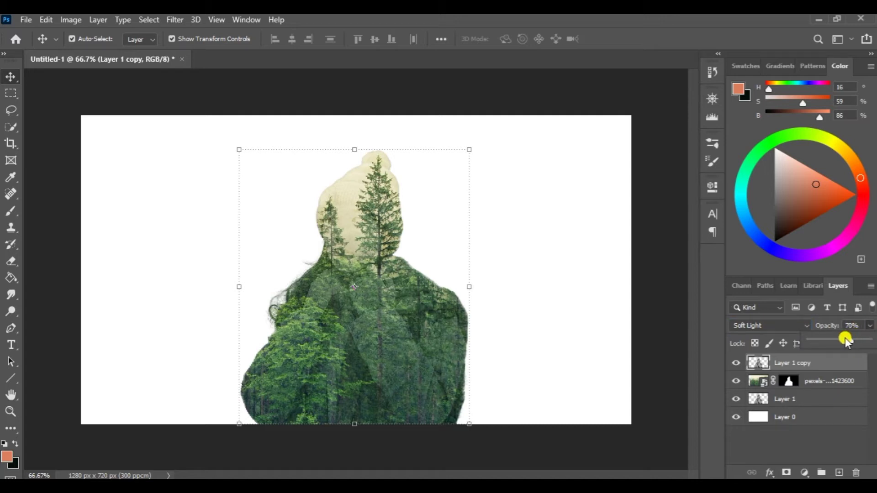
left_click_drag(848, 337, 469, 309)
On the forest mask, paint black with a soft brush to hide trees over the eye and cheek.
left_click(779, 382)
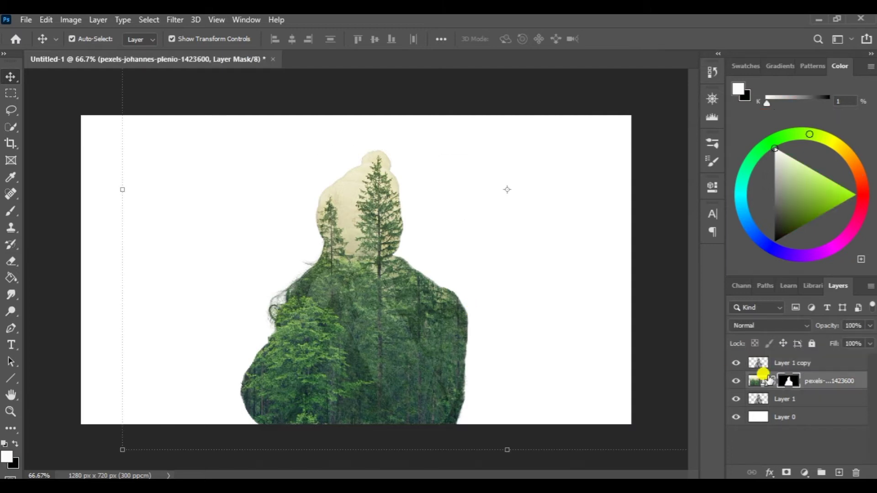
left_click(11, 211)
left_click_drag(310, 221, 339, 214)
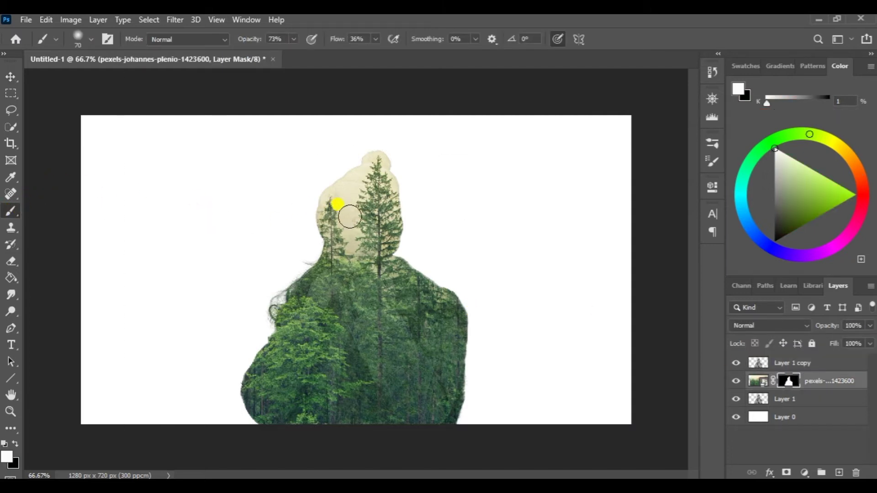
left_click(17, 441)
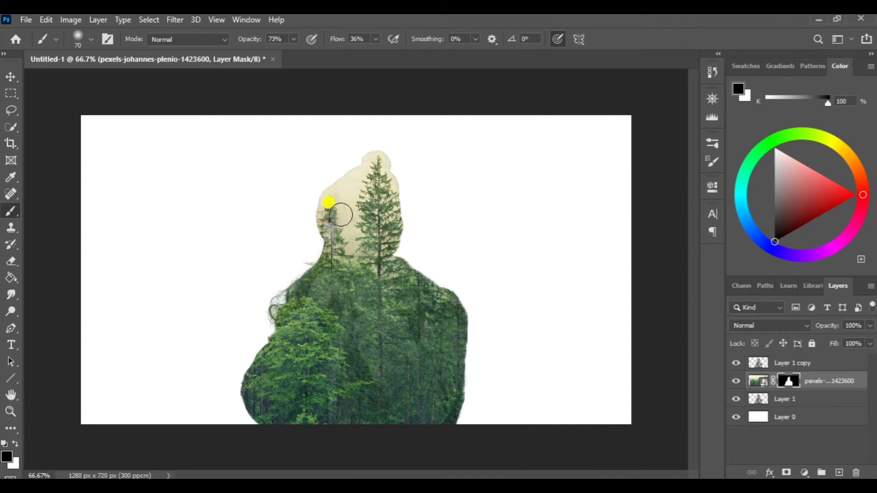
key("bracketright")
key("bracketright")
left_click_drag(328, 220, 332, 240)
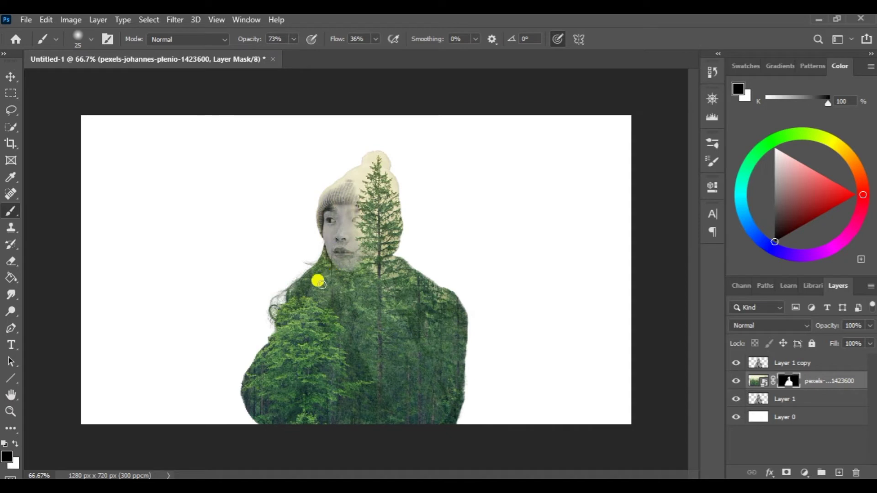
With a larger black brush, reveal the woman's hands, chest, sweater, neck and shirt.
key("bracketright")
key("bracketright")
key("bracketright")
left_click_drag(322, 285, 334, 258)
left_click_drag(278, 347, 315, 389)
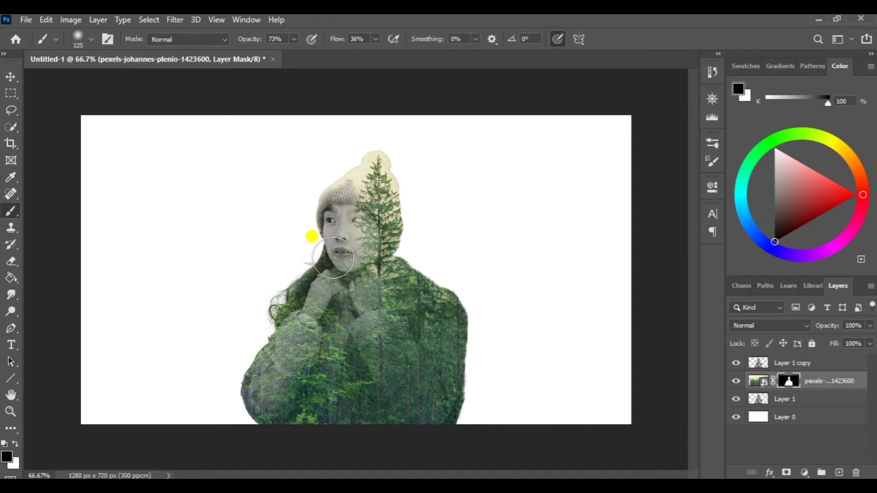
left_click_drag(334, 258, 317, 288)
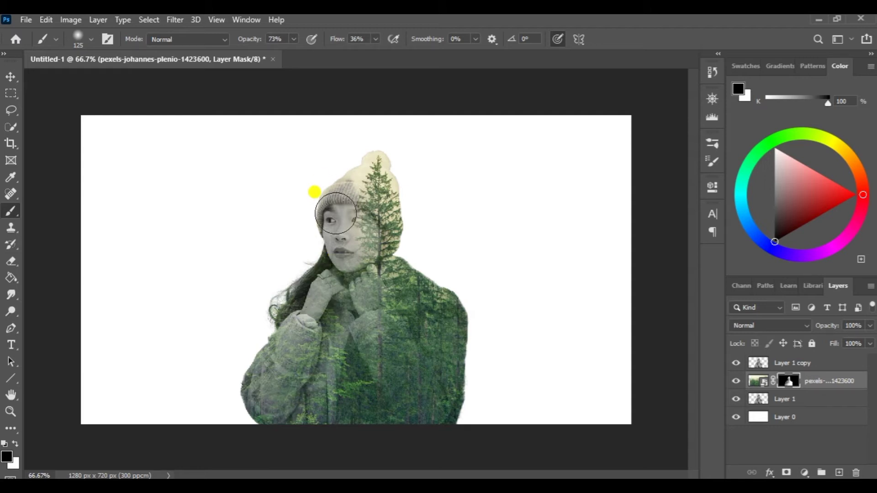
left_click_drag(336, 213, 341, 315)
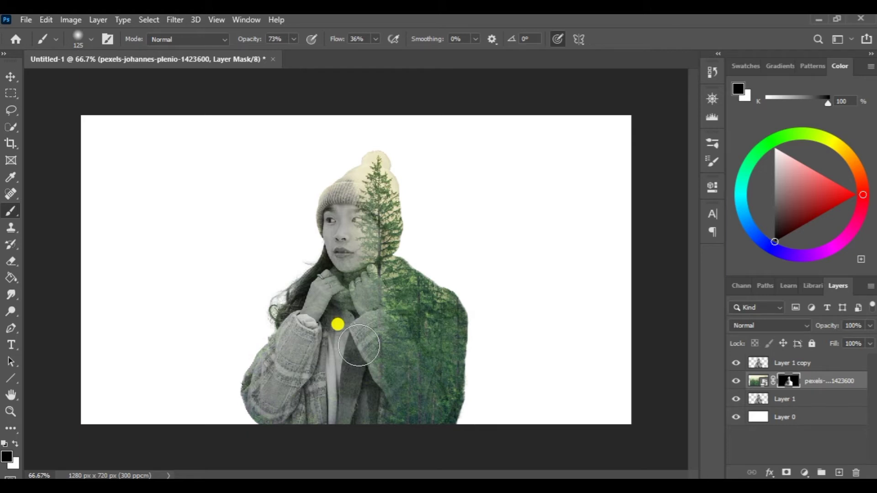
Paint white to bring back faded trees right of the figure and over the hands.
key("x")
mouse_move(411, 197)
left_mouse_down()
mouse_move(380, 196)
mouse_move(447, 309)
mouse_move(429, 292)
mouse_move(421, 337)
mouse_move(438, 392)
mouse_move(410, 330)
mouse_move(423, 243)
mouse_move(442, 260)
mouse_move(450, 229)
mouse_move(442, 173)
mouse_move(405, 135)
mouse_move(398, 258)
mouse_move(393, 165)
mouse_move(369, 265)
mouse_move(471, 374)
mouse_move(484, 268)
mouse_move(468, 407)
mouse_move(503, 337)
mouse_move(475, 400)
mouse_move(481, 405)
left_mouse_up()
mouse_move(324, 261)
left_mouse_down()
mouse_move(352, 362)
mouse_move(355, 270)
mouse_move(421, 268)
left_mouse_up()
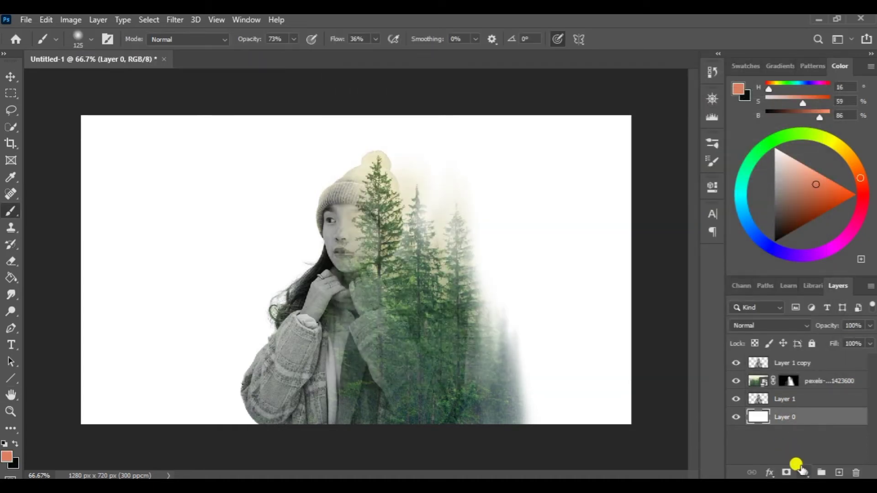
Add a cream eae3c2 Solid Color fill layer at 100% opacity behind the figure.
left_click(805, 473)
left_click(817, 246)
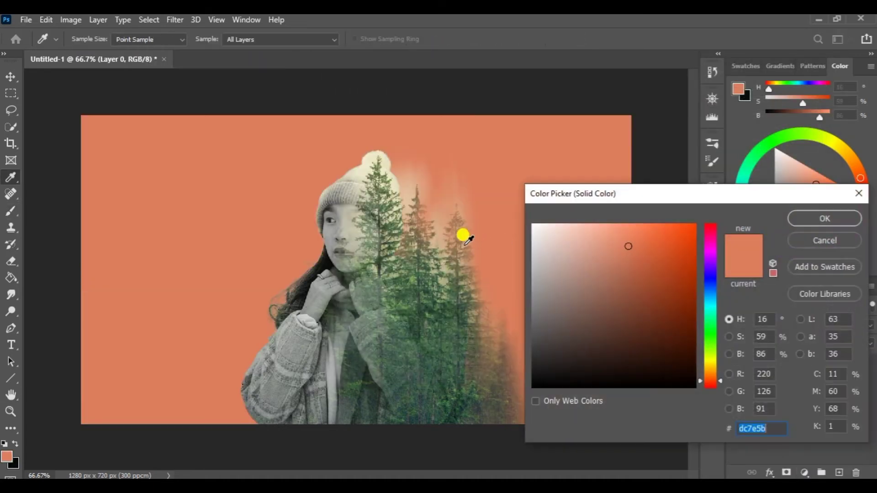
left_click(399, 185)
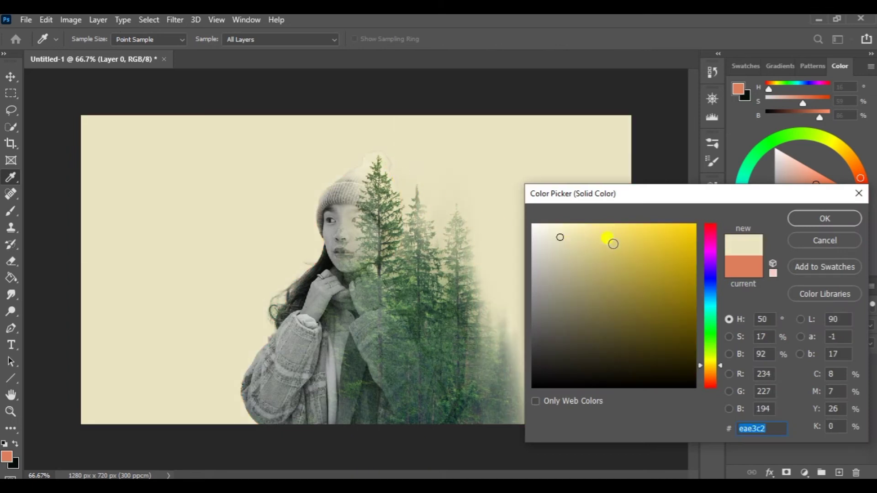
left_click(821, 222)
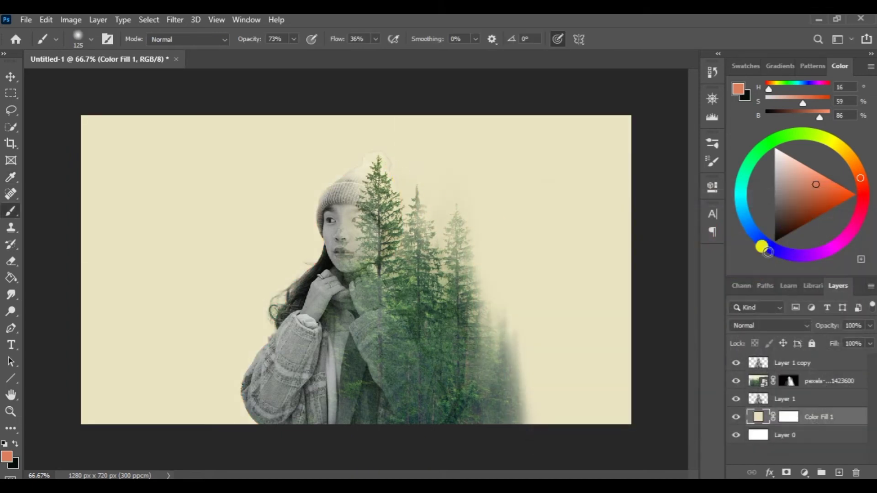
left_click(855, 325)
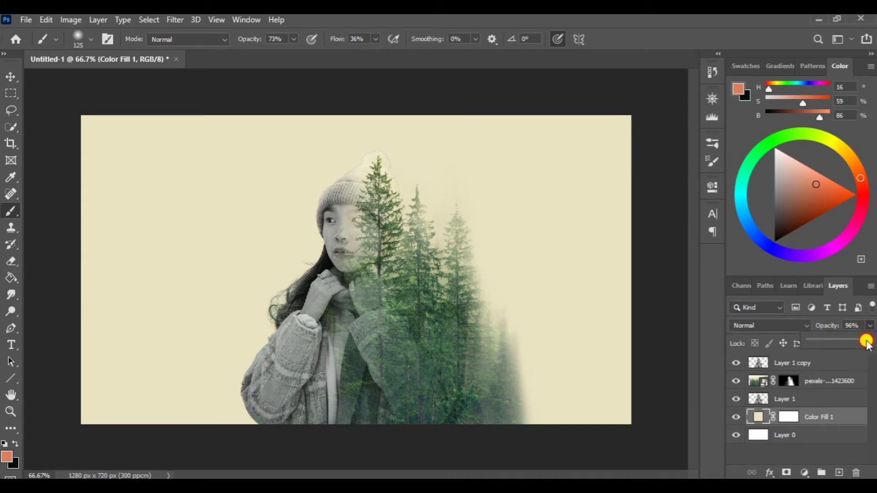
left_click_drag(836, 346, 873, 343)
left_click(774, 367)
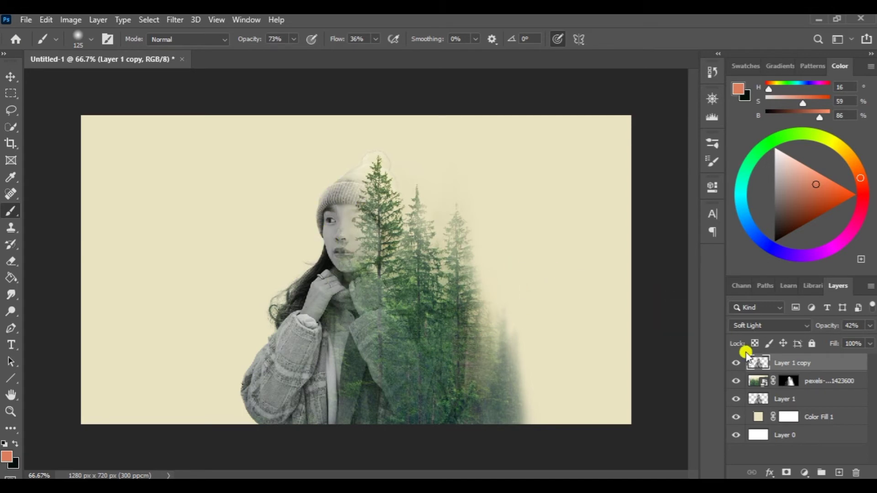
Rasterize the forest smart object layer.
left_click(760, 386)
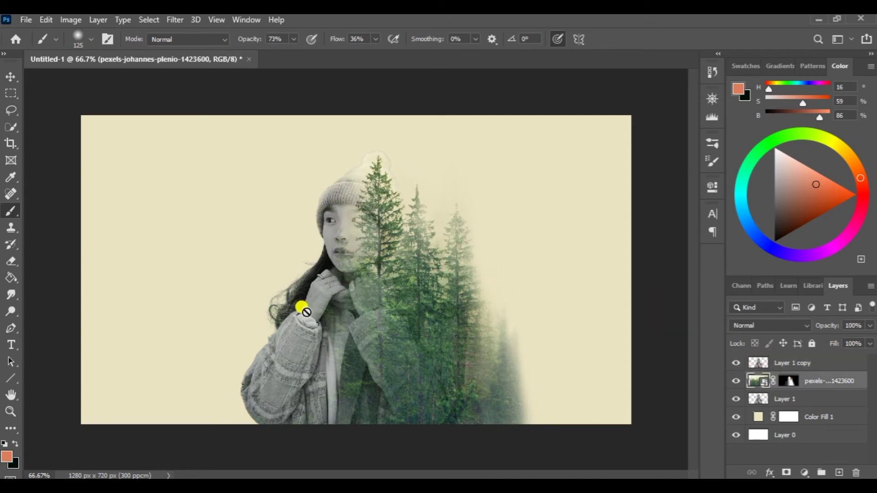
key("x")
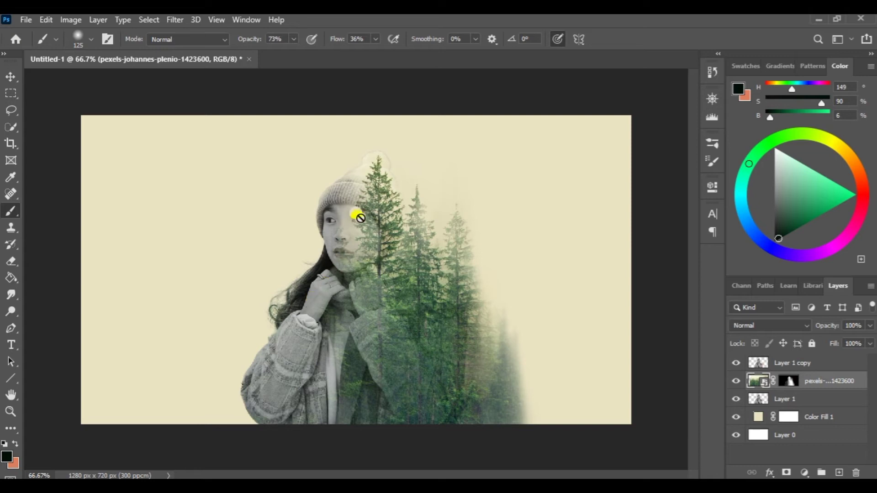
left_click(352, 223)
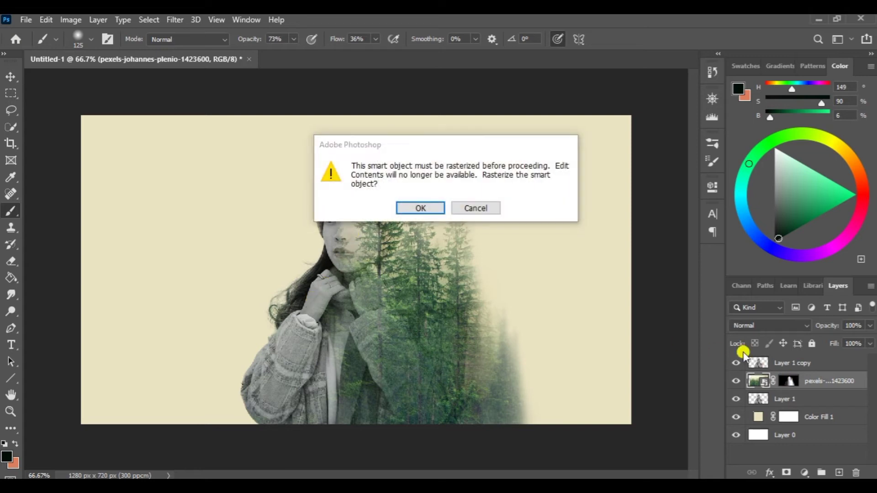
key("Return")
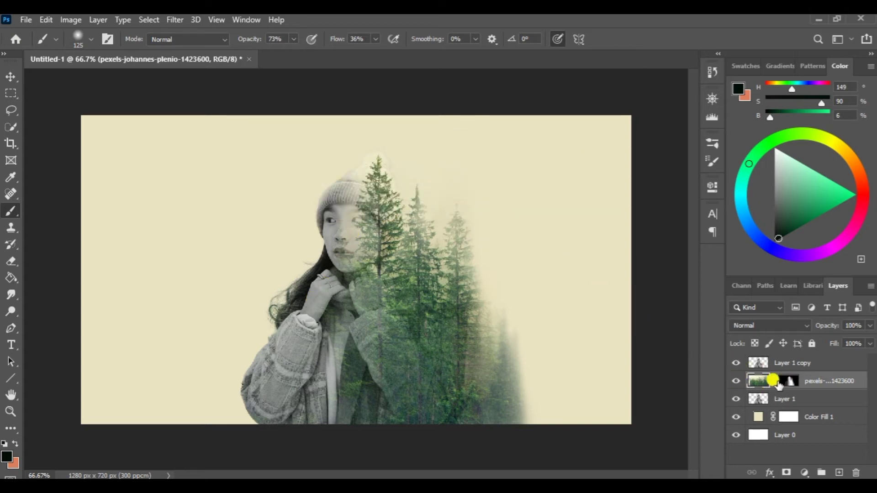
Paint the forest mask to hide trees over the eye, cheek, chin and lips and reveal more on the right.
left_click(789, 381)
left_click_drag(360, 212, 352, 251)
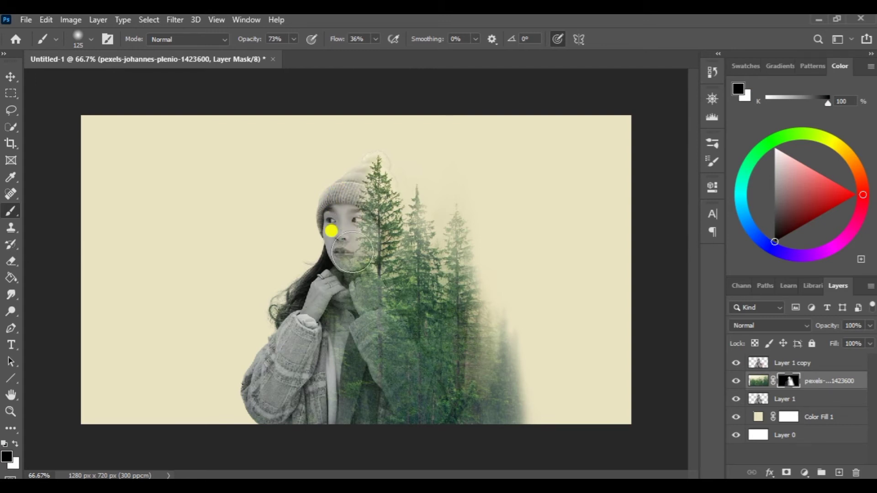
mouse_move(352, 252)
left_mouse_down()
mouse_move(375, 167)
mouse_move(396, 232)
mouse_move(353, 173)
mouse_move(366, 307)
mouse_move(352, 268)
mouse_move(368, 292)
mouse_move(354, 257)
mouse_move(366, 252)
mouse_move(344, 368)
left_mouse_up()
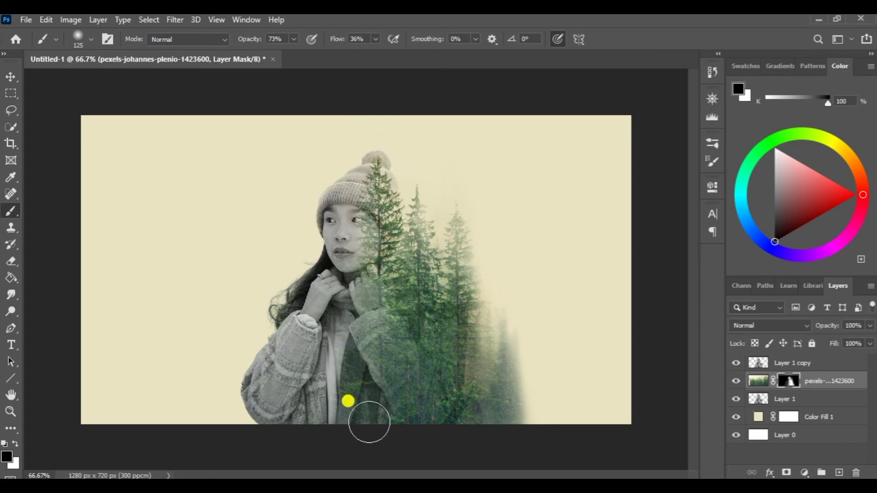
mouse_move(370, 422)
left_mouse_down()
mouse_move(425, 295)
mouse_move(464, 334)
mouse_move(500, 353)
left_mouse_up()
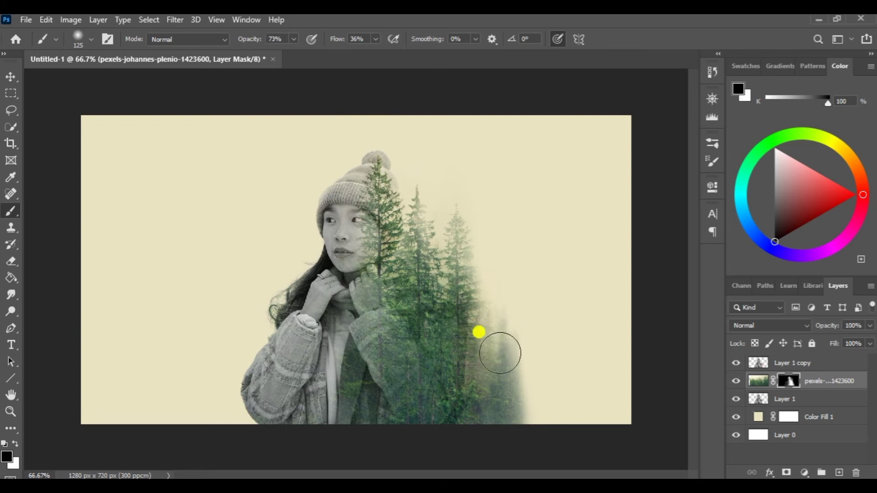
key("x")
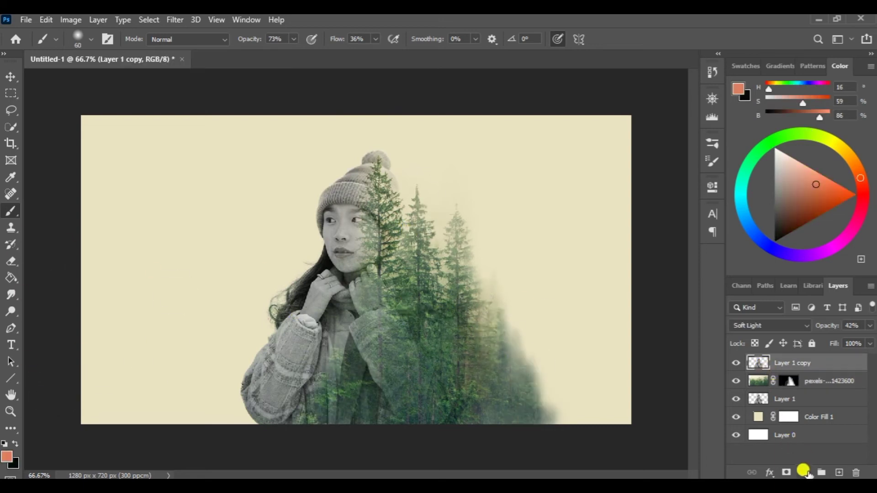
Add a Gradient Map adjustment layer with a yellow-green left stop fading to dark.
left_click(805, 473)
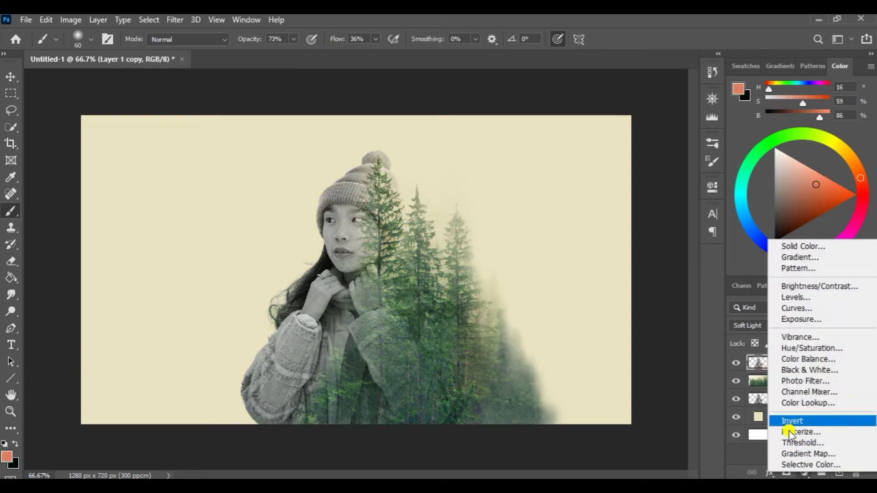
left_click(807, 454)
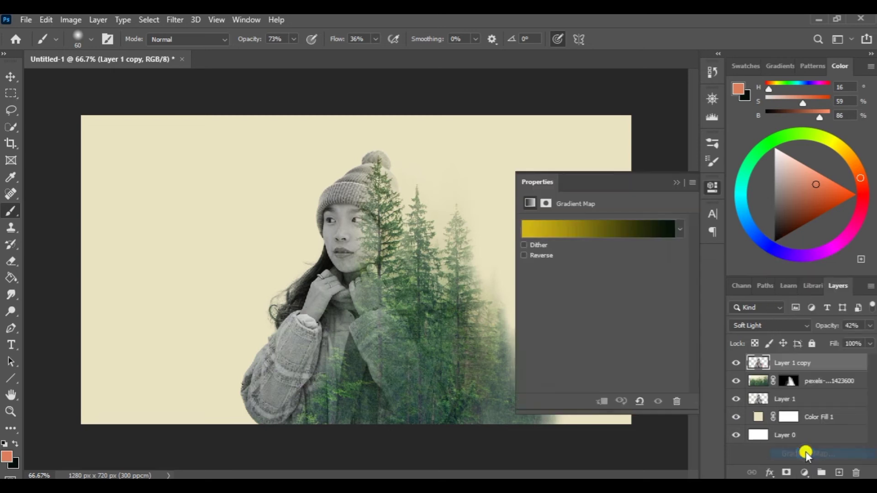
left_click(538, 231)
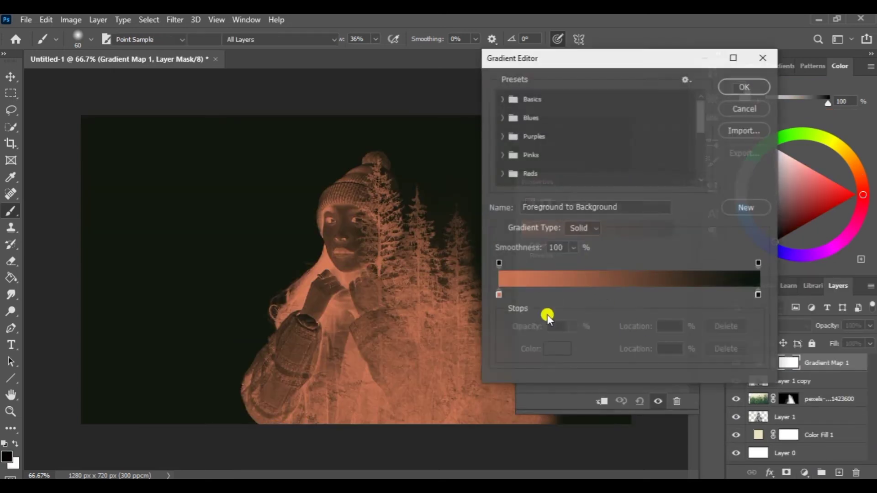
left_click(497, 295)
double_click(497, 295)
mouse_move(715, 381)
left_mouse_down()
mouse_move(711, 361)
mouse_move(719, 358)
left_mouse_up()
left_click(667, 241)
left_click(813, 222)
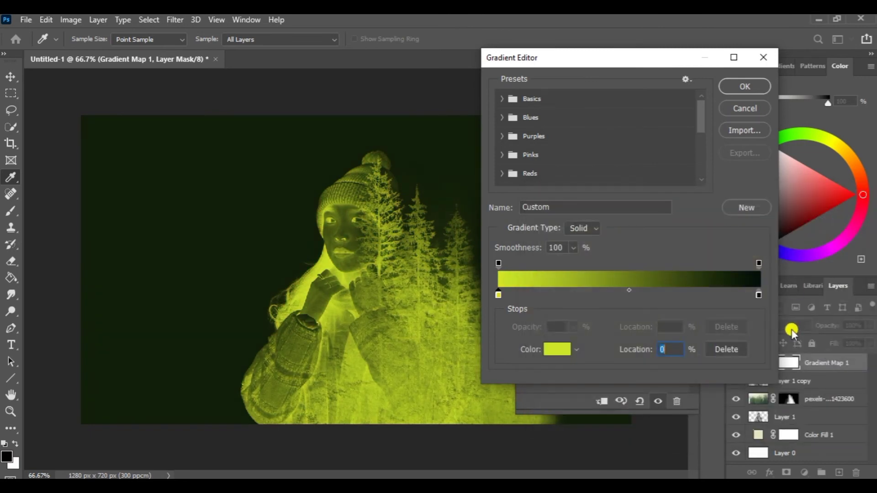
left_click(749, 86)
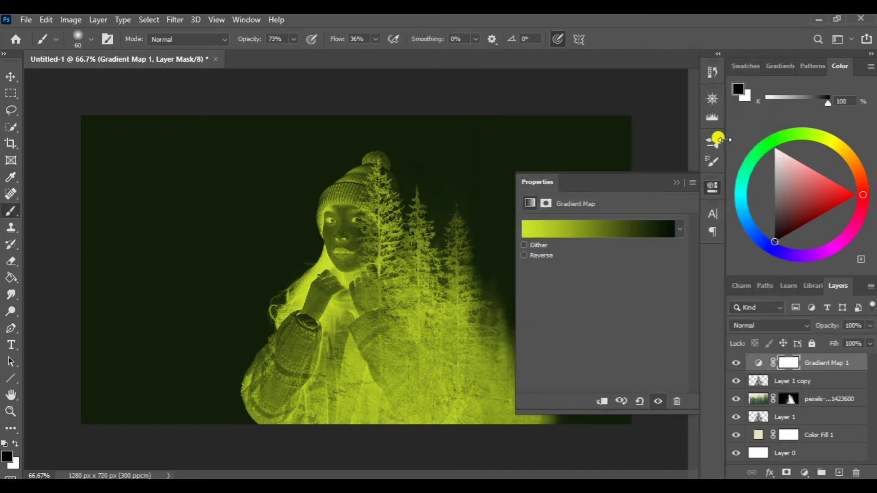
Set the Gradient Map's blend mode to Soft Light.
left_click(790, 328)
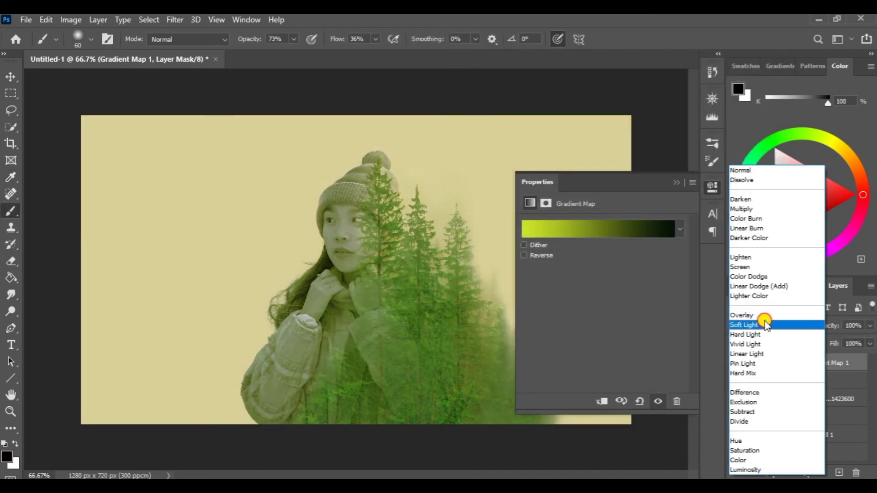
left_click(765, 325)
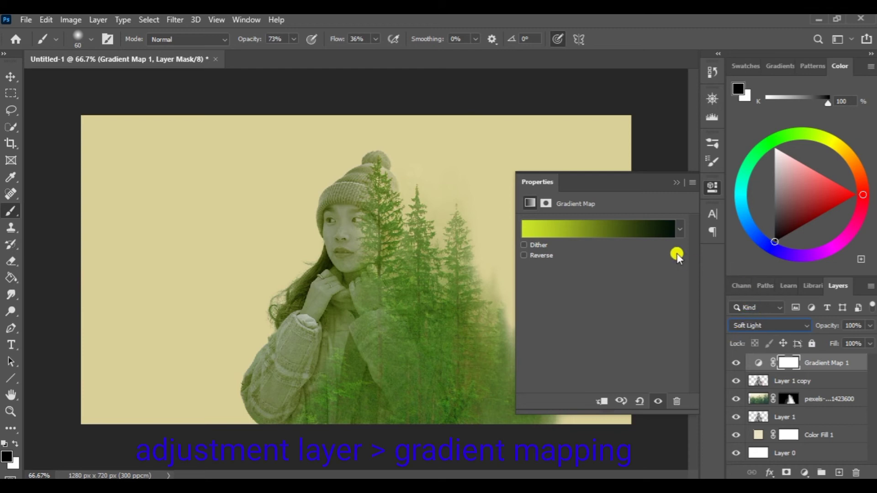
left_click(680, 184)
Invert the Gradient Map mask, paint its tint back over the trees toward the face, and set 82% opacity.
key("ctrl+i")
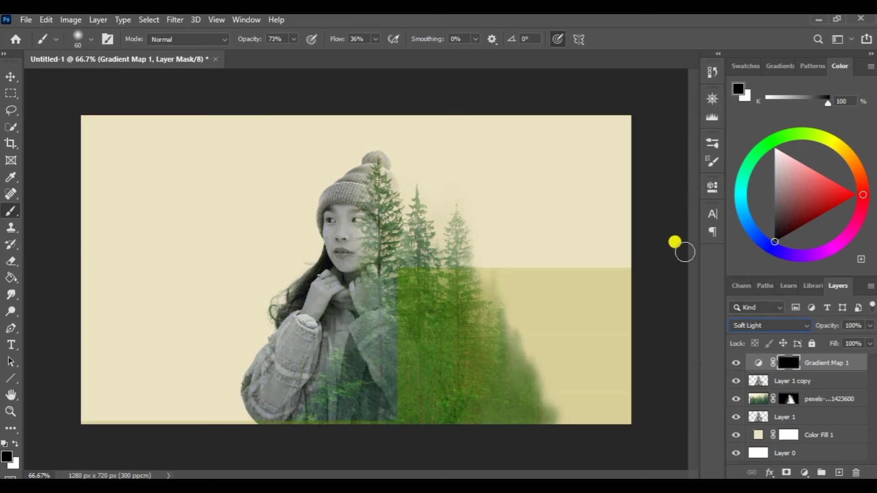
key("bracketright")
key("bracketright")
key("bracketright")
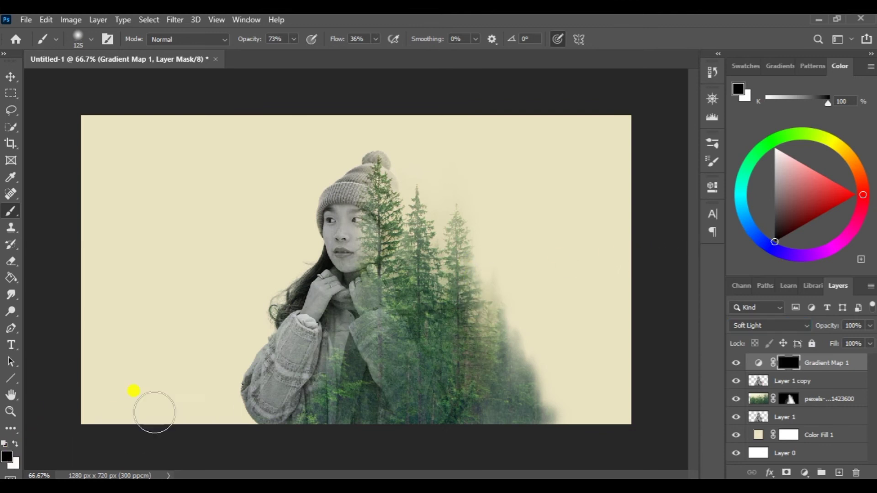
key("x")
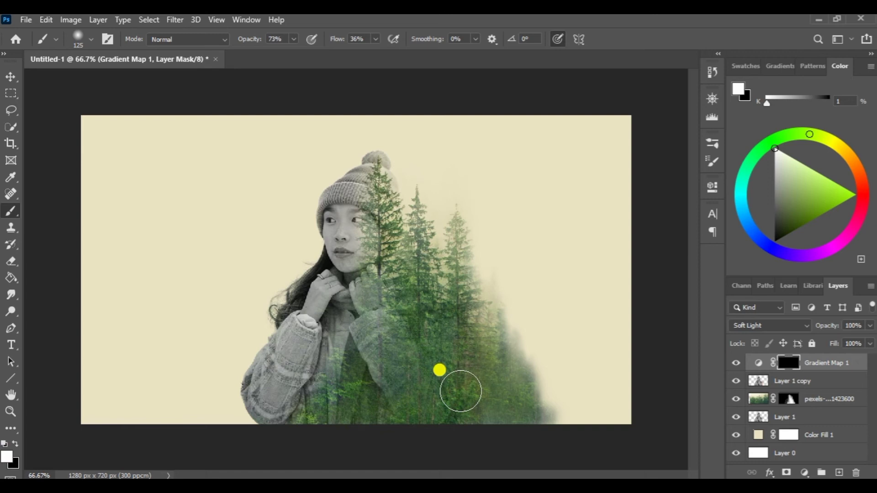
left_click_drag(461, 391, 358, 270)
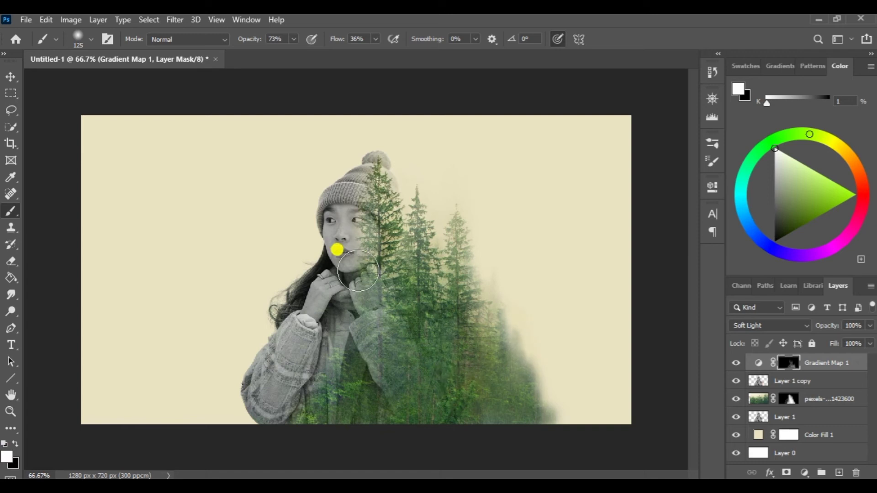
mouse_move(870, 325)
left_mouse_down()
mouse_move(848, 341)
mouse_move(861, 342)
left_mouse_up()
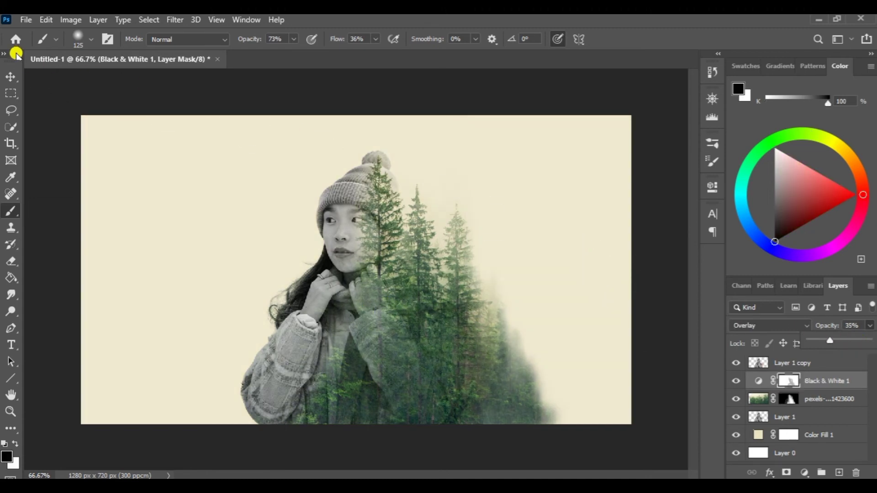
Add a Black & White 2 adjustment layer above Layer 1 copy and select it.
left_click(11, 77)
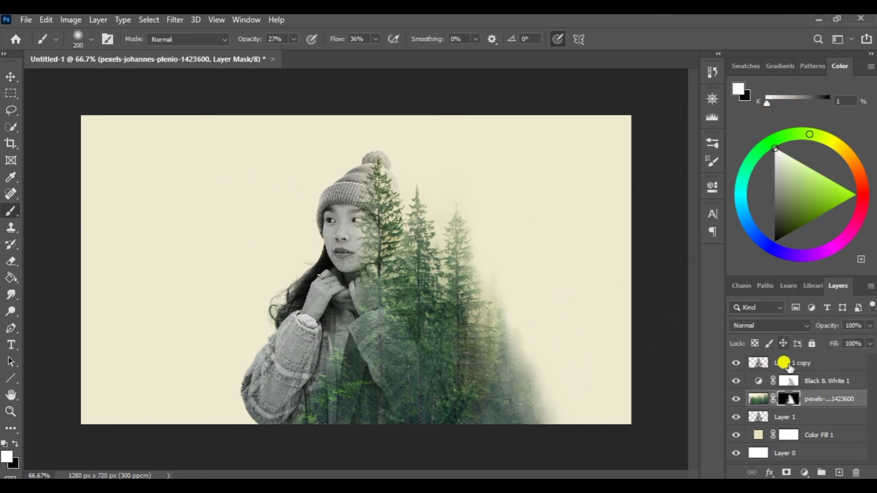
left_click(782, 366)
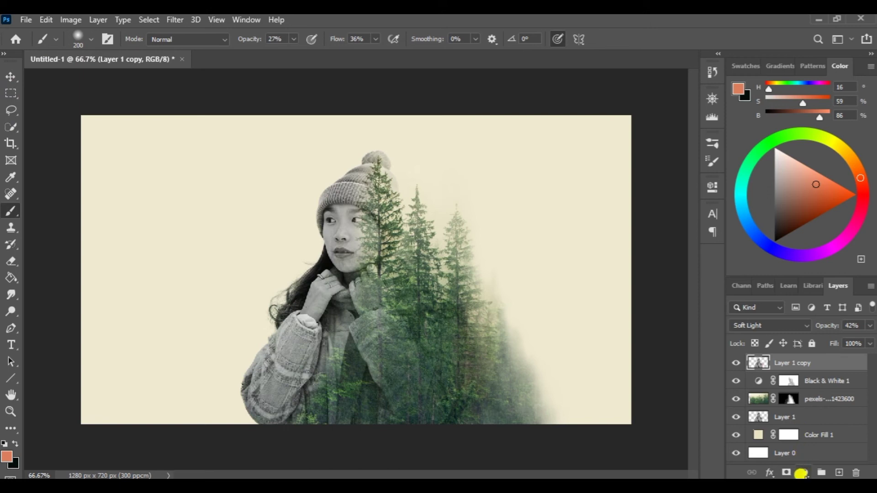
left_click(799, 474)
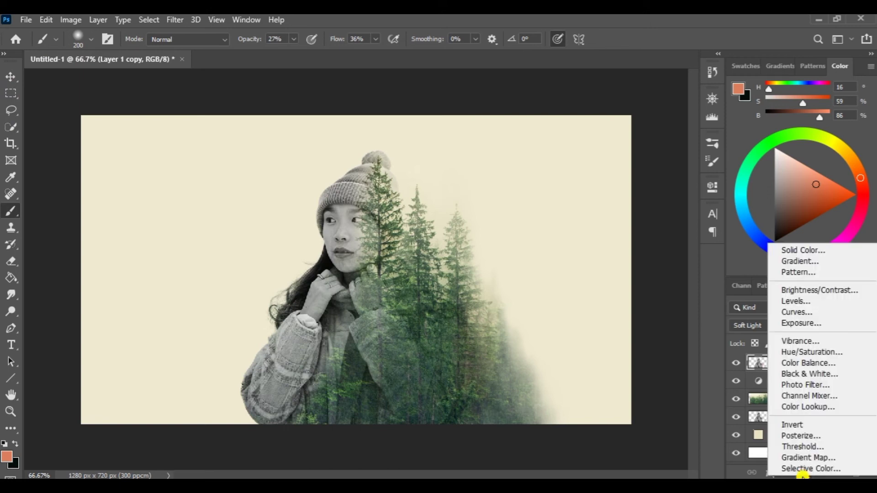
left_click(804, 374)
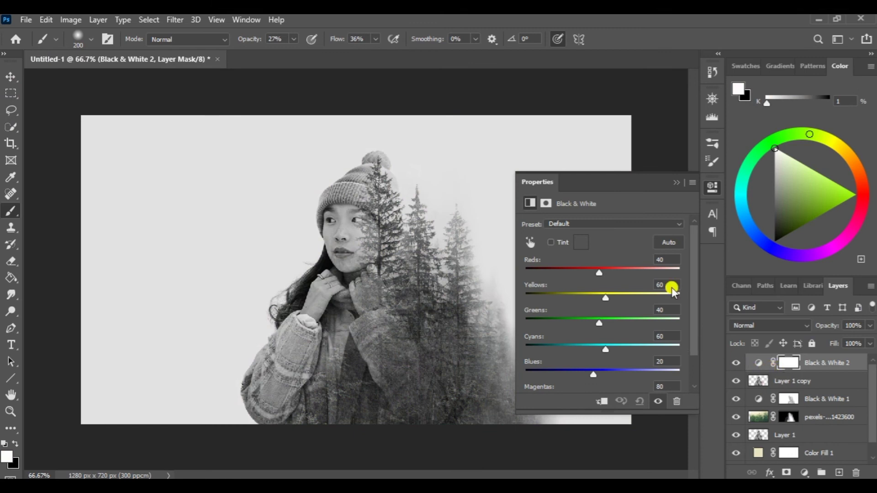
left_click(680, 182)
left_click(787, 417)
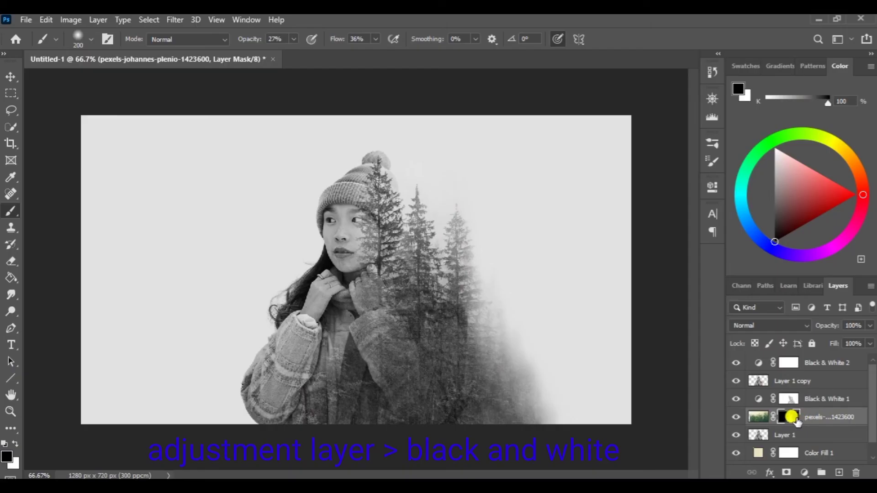
left_click(792, 367)
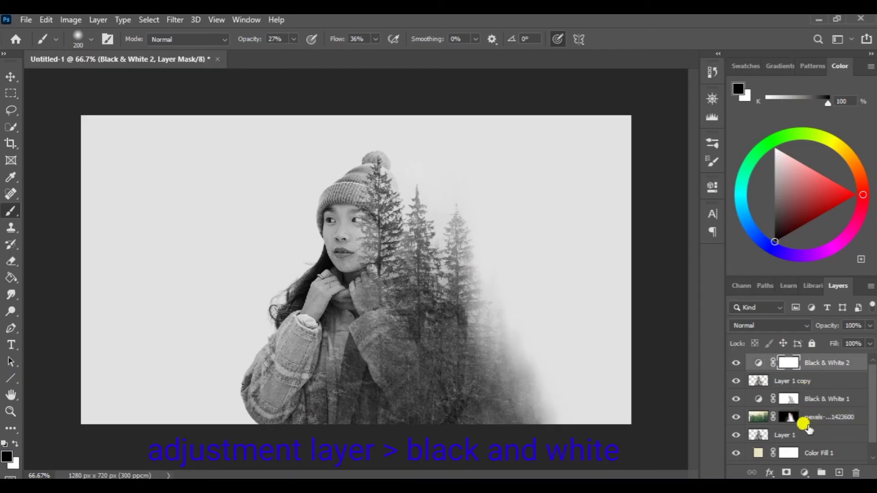
left_click(800, 471)
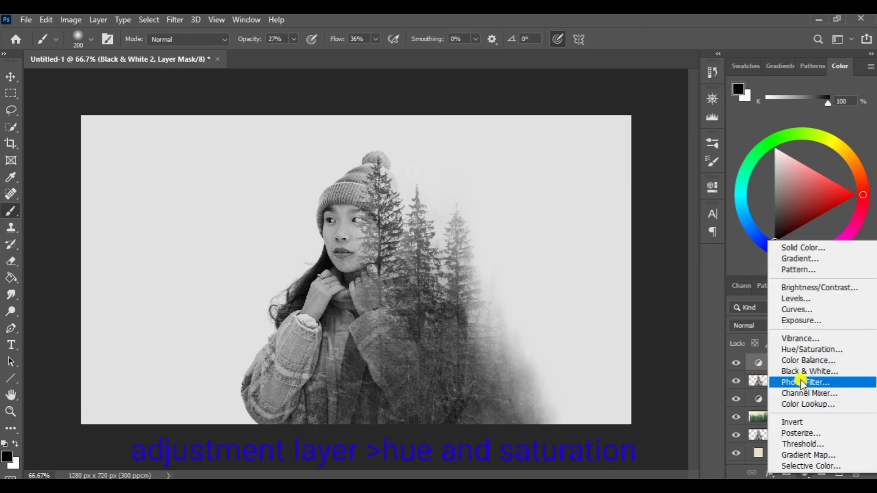
Add a colorized Hue/Saturation layer with hue 24 and saturation 53 at 68% opacity.
left_click(816, 350)
left_click(589, 341)
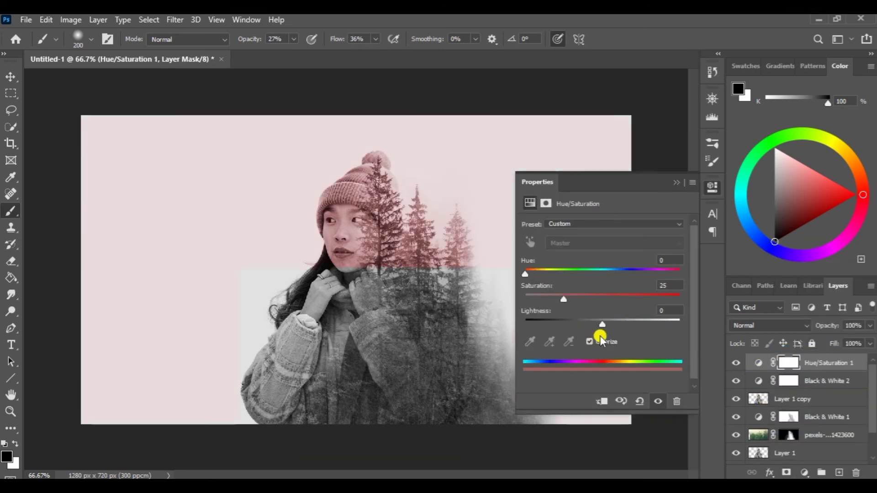
left_click_drag(564, 297, 619, 299)
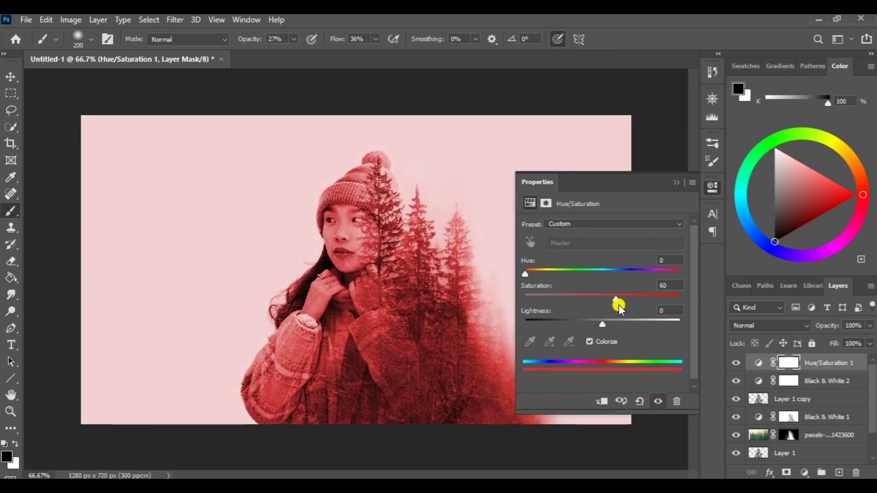
mouse_move(526, 274)
left_mouse_down()
mouse_move(548, 277)
mouse_move(535, 280)
left_mouse_up()
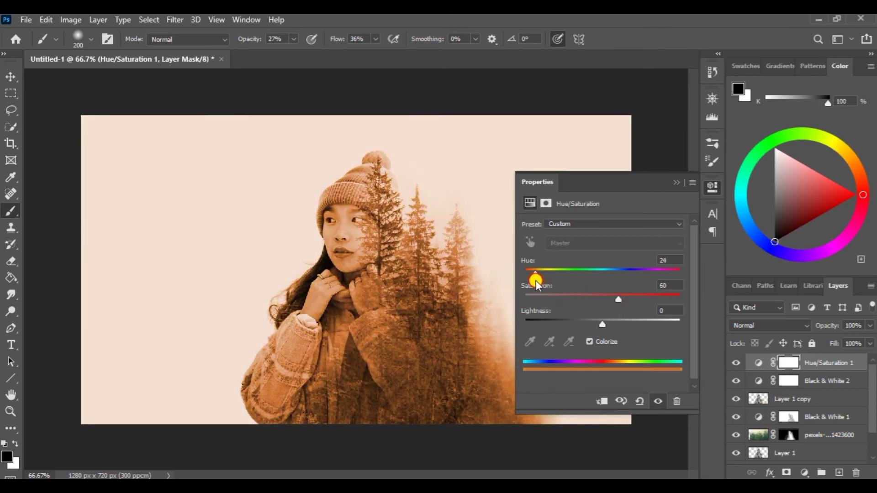
left_click_drag(620, 298, 608, 299)
left_click(676, 182)
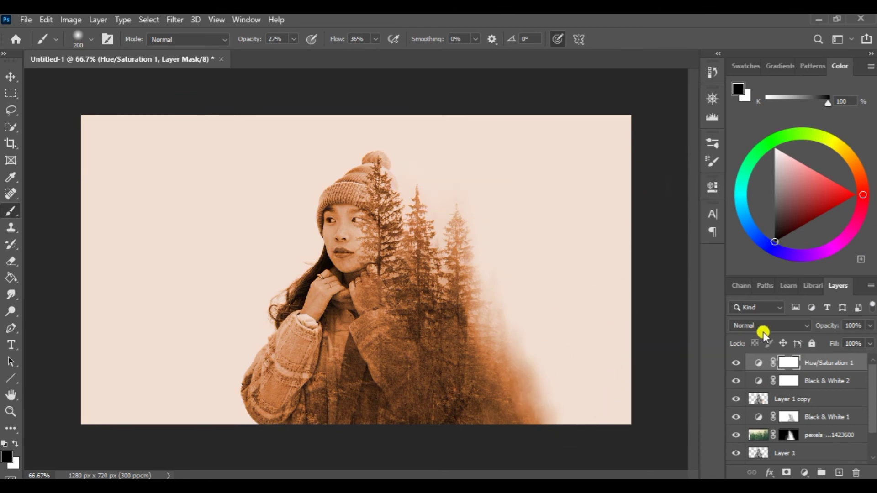
left_click(867, 326)
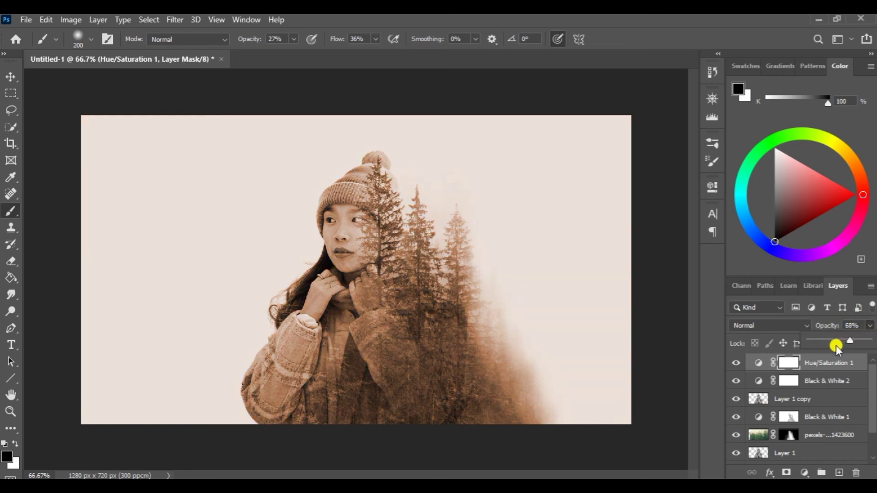
left_click(11, 77)
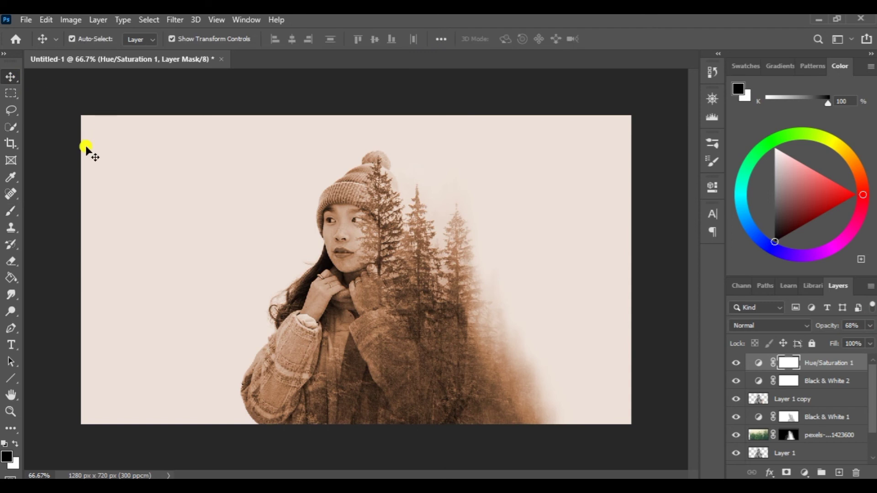
Paint black at brush size 70 on the forest layer's mask to fade the trees' right edge.
left_click(160, 184)
key("alt+bracketleft")
key("b")
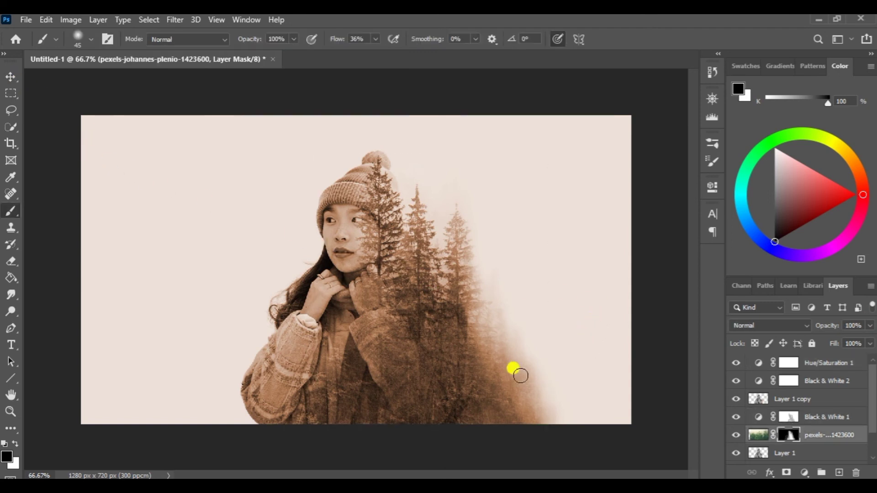
mouse_move(515, 369)
left_mouse_down()
mouse_move(497, 323)
mouse_move(503, 358)
mouse_move(522, 366)
mouse_move(501, 368)
mouse_move(457, 425)
mouse_move(504, 379)
mouse_move(495, 357)
mouse_move(455, 423)
mouse_move(480, 345)
mouse_move(471, 353)
mouse_move(478, 307)
mouse_move(488, 350)
mouse_move(460, 343)
mouse_move(501, 290)
mouse_move(501, 298)
mouse_move(466, 336)
mouse_move(468, 227)
mouse_move(460, 397)
left_mouse_up()
key("bracketright")
key("bracketright")
Paint white on the mask to restore the sleeve and hand area.
key("x")
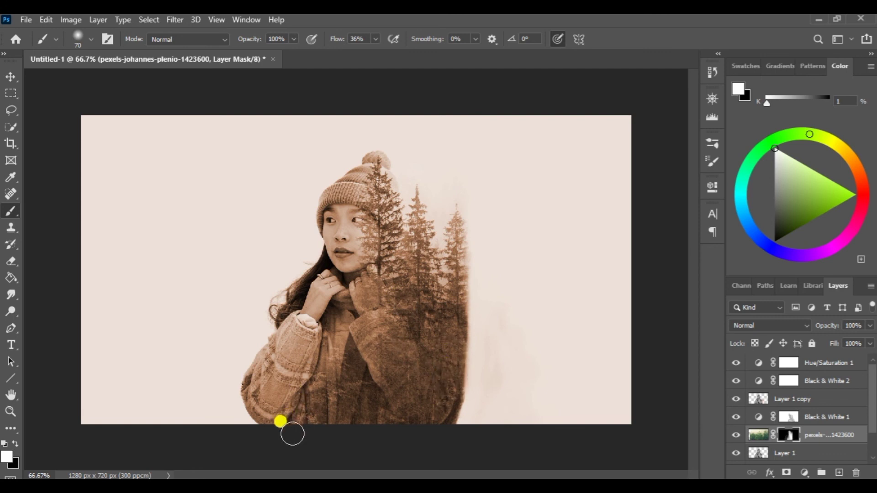
mouse_move(292, 434)
left_mouse_down()
mouse_move(285, 433)
mouse_move(290, 463)
mouse_move(272, 427)
mouse_move(290, 403)
mouse_move(279, 403)
left_mouse_up()
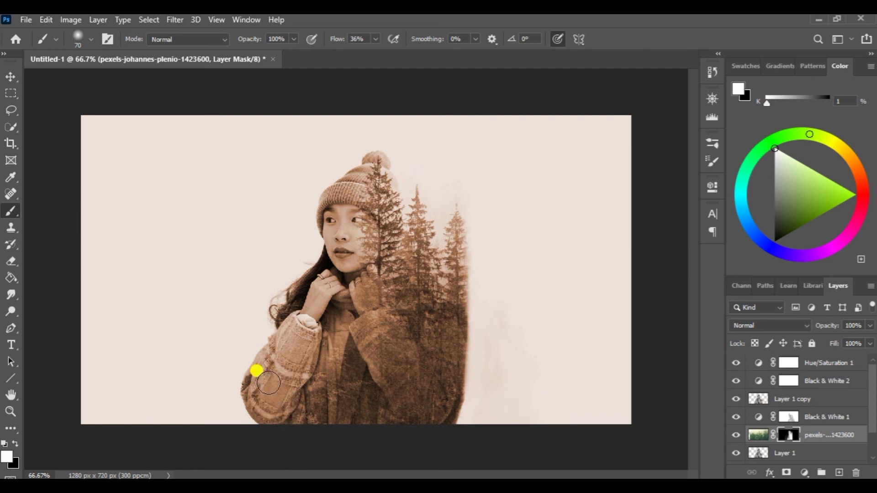
mouse_move(269, 376)
left_mouse_down()
mouse_move(300, 326)
mouse_move(339, 414)
mouse_move(327, 424)
mouse_move(307, 400)
mouse_move(321, 313)
mouse_move(510, 263)
left_mouse_up()
left_click_drag(479, 292, 470, 284)
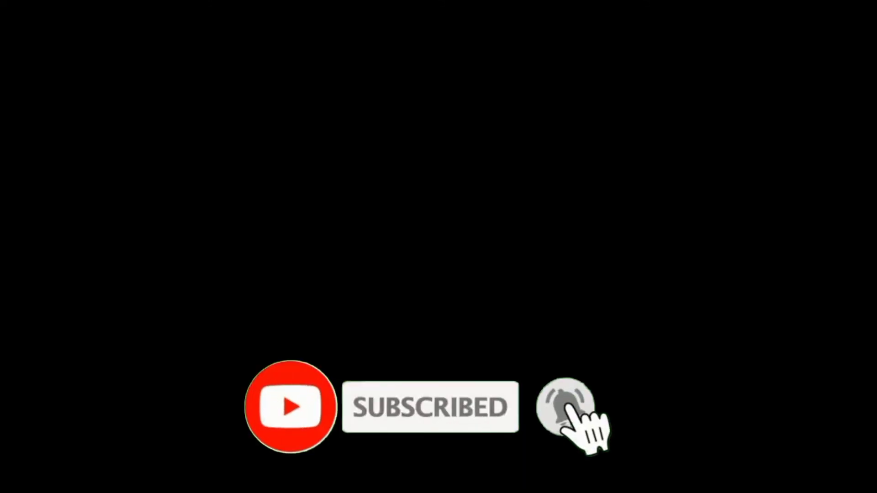